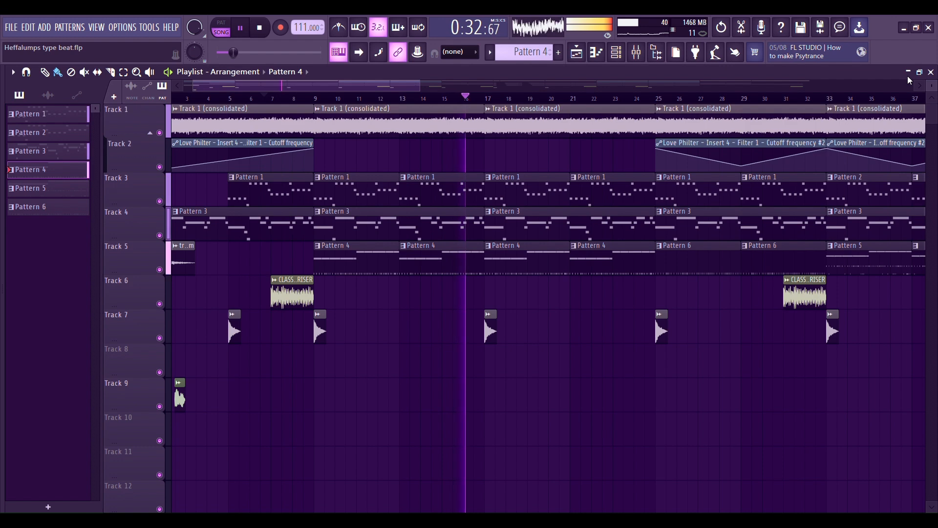
Stop playback and inspect the Serum plugin on the mixer track 2 channel in the channel rack
{"action": "key", "text": "space"}
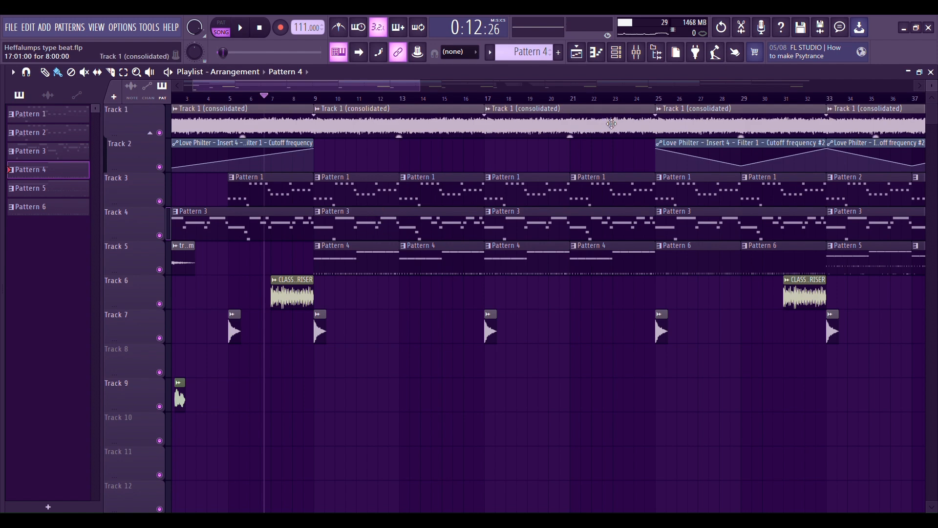
{"action": "key", "text": "F6"}
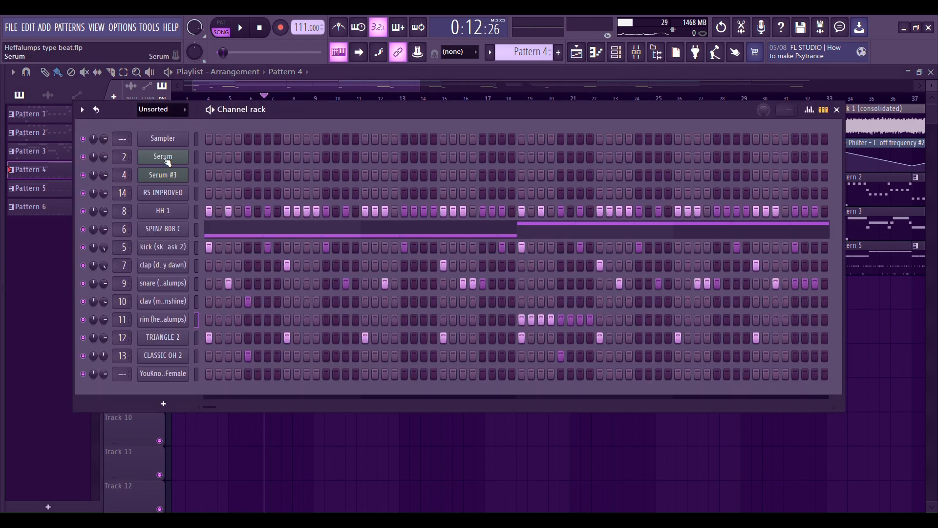
{"action": "left_click", "coordinate": [165, 157]}
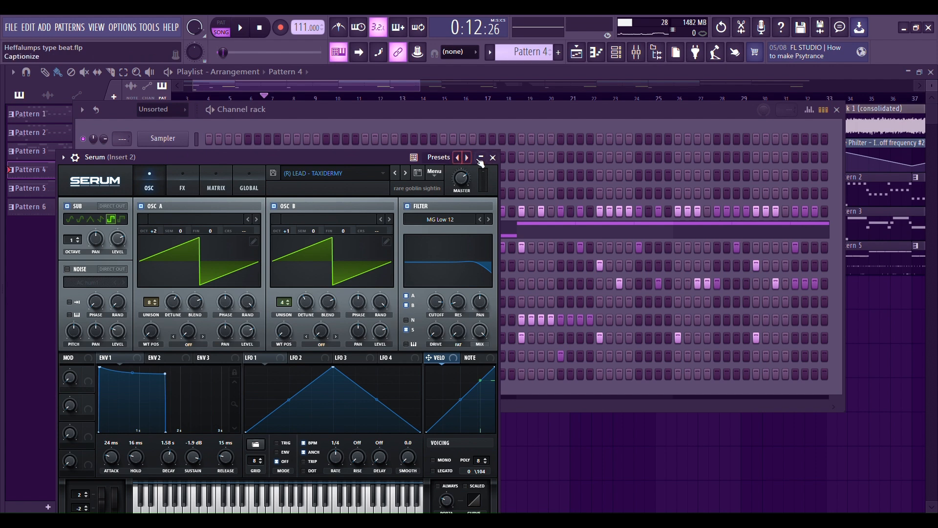
{"action": "left_click", "coordinate": [492, 158]}
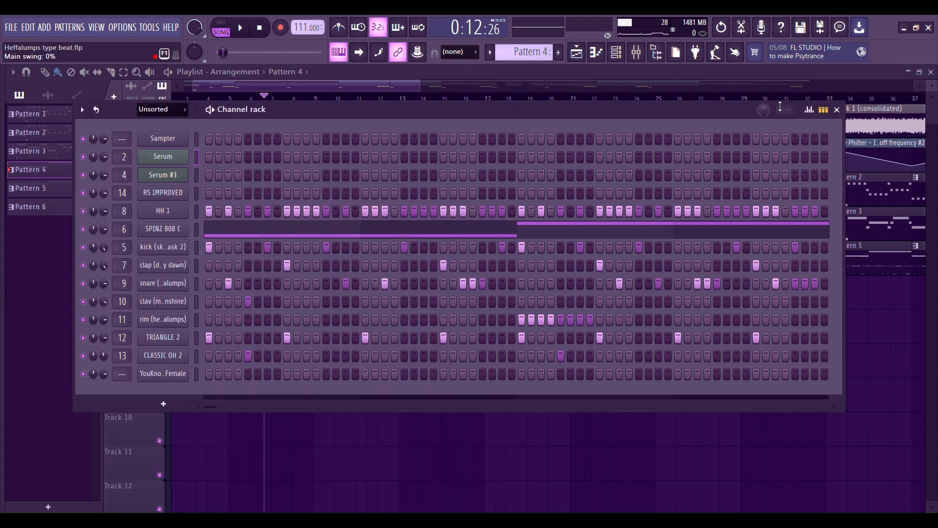
Browse the banana haunted mound kit folder in the sample packs, including its Samples and Serum bank folders
{"action": "mouse_move", "coordinate": [2, 182]}
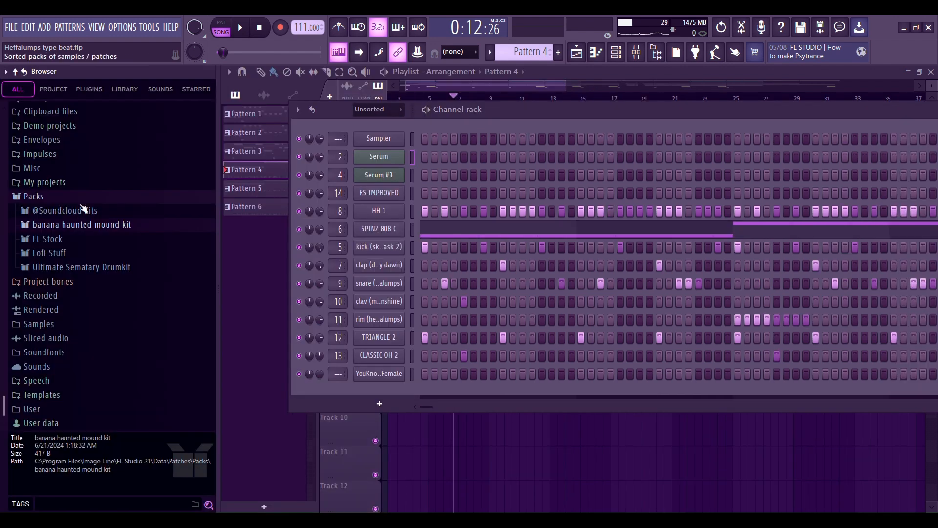
{"action": "left_click", "coordinate": [103, 231]}
{"action": "scroll", "coordinate": [76, 320], "scroll_direction": "down", "scroll_amount": 4}
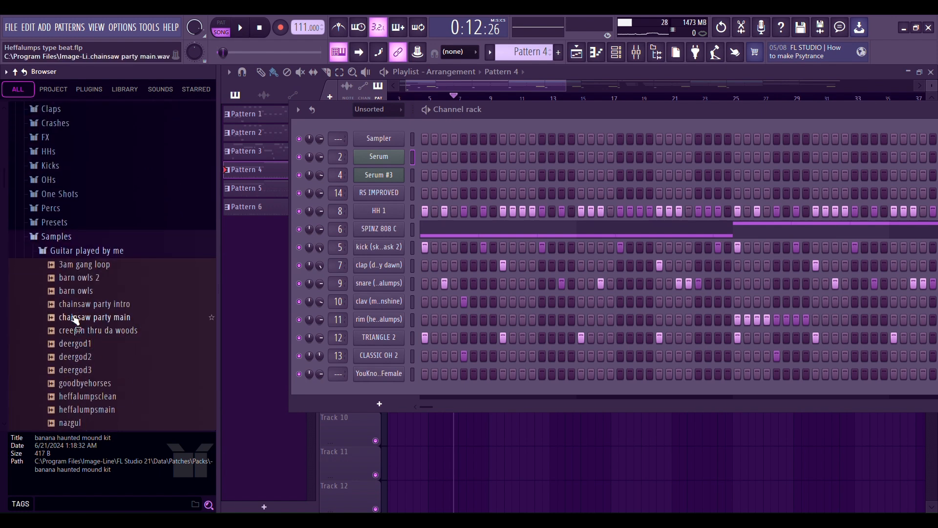
{"action": "scroll", "coordinate": [76, 320], "scroll_direction": "up", "scroll_amount": 4}
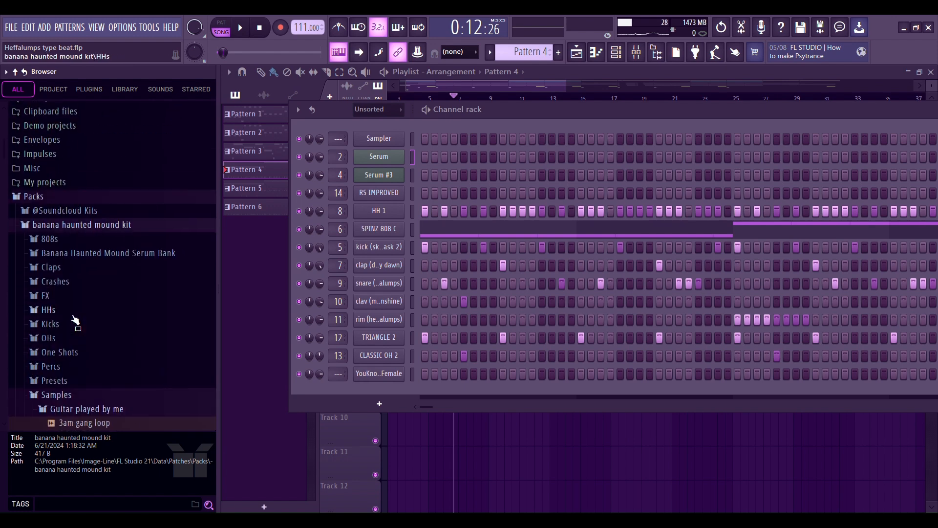
{"action": "left_click", "coordinate": [119, 260]}
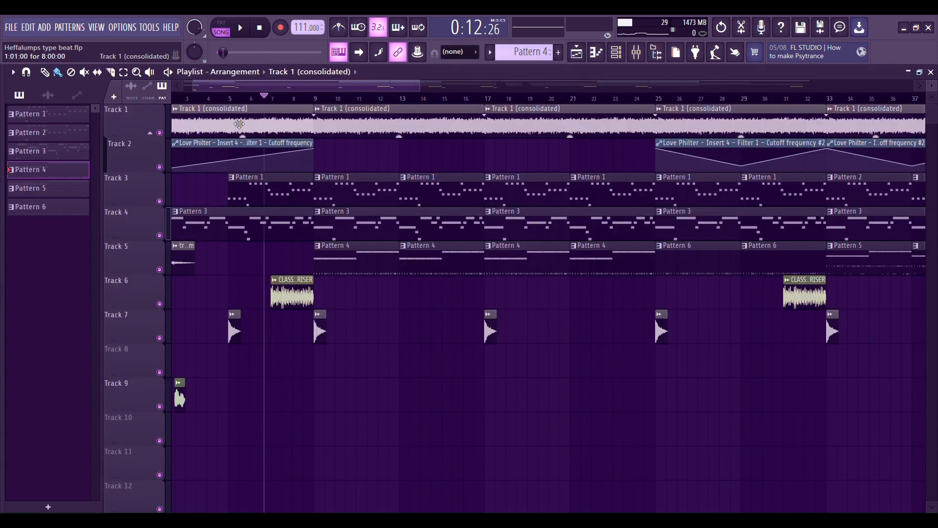
Open the Track 1 (consolidated) clip's settings, browse the Guitar played by me samples, and stop playback
{"action": "double_click", "coordinate": [251, 125]}
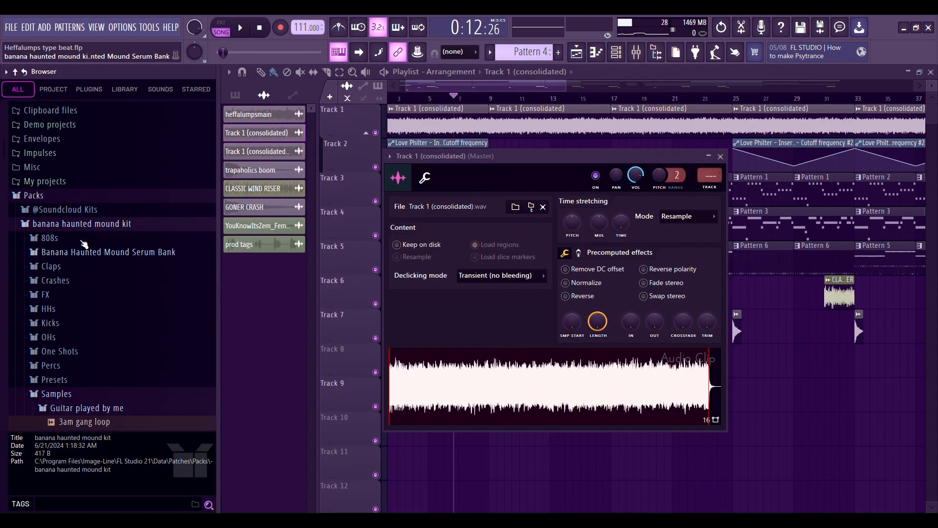
{"action": "scroll", "coordinate": [142, 224], "scroll_direction": "down", "scroll_amount": 5}
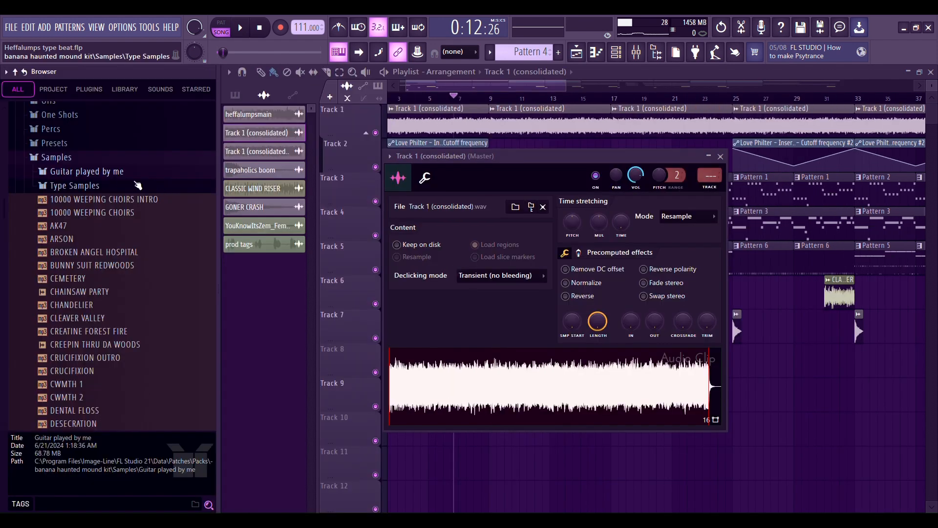
{"action": "left_click", "coordinate": [122, 183]}
{"action": "scroll", "coordinate": [122, 220], "scroll_direction": "down", "scroll_amount": 5}
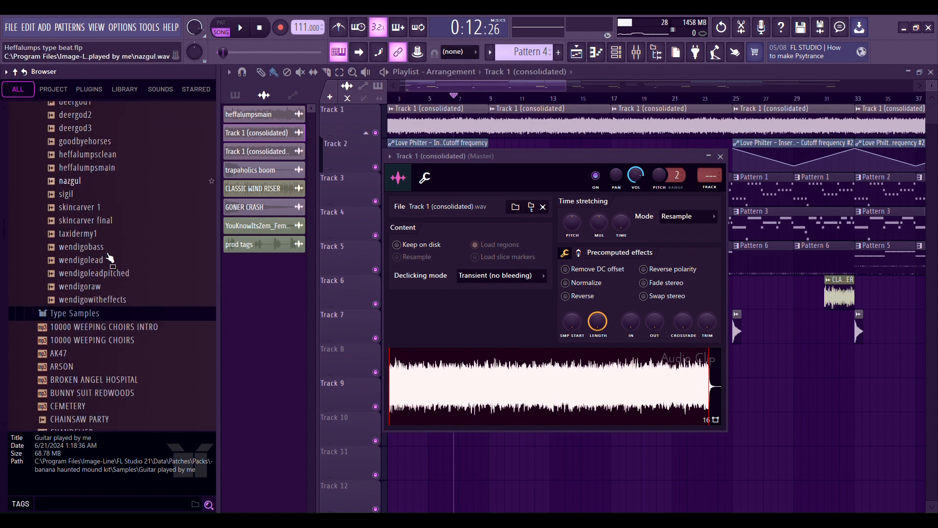
{"action": "scroll", "coordinate": [97, 187], "scroll_direction": "up", "scroll_amount": 1}
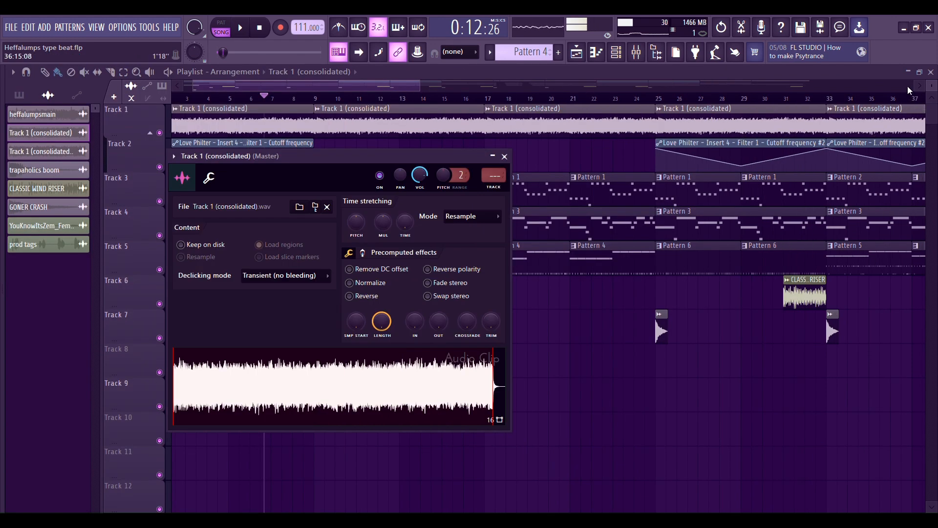
{"action": "left_click", "coordinate": [259, 28]}
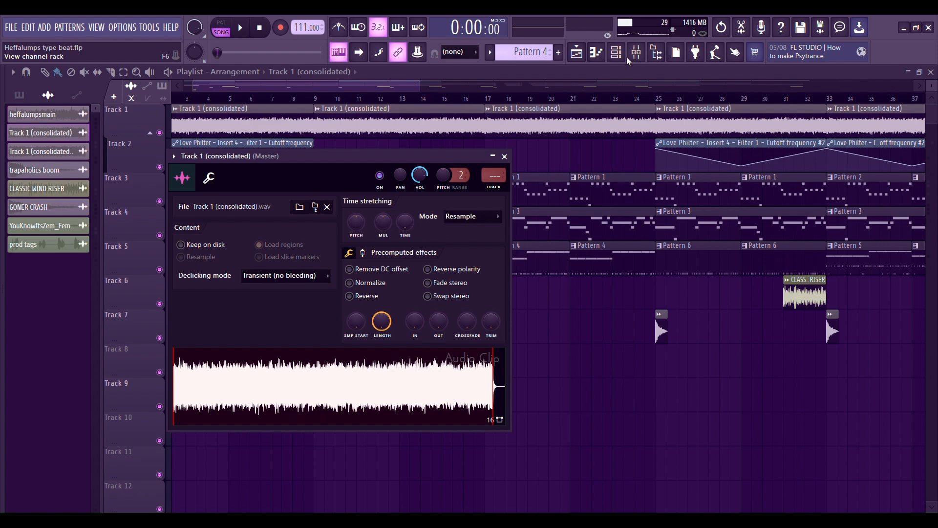
Inspect the first Fruity parametric EQ 2 and the Guitar Rig 7 signal chain on mixer Insert 1
{"action": "left_click", "coordinate": [637, 53]}
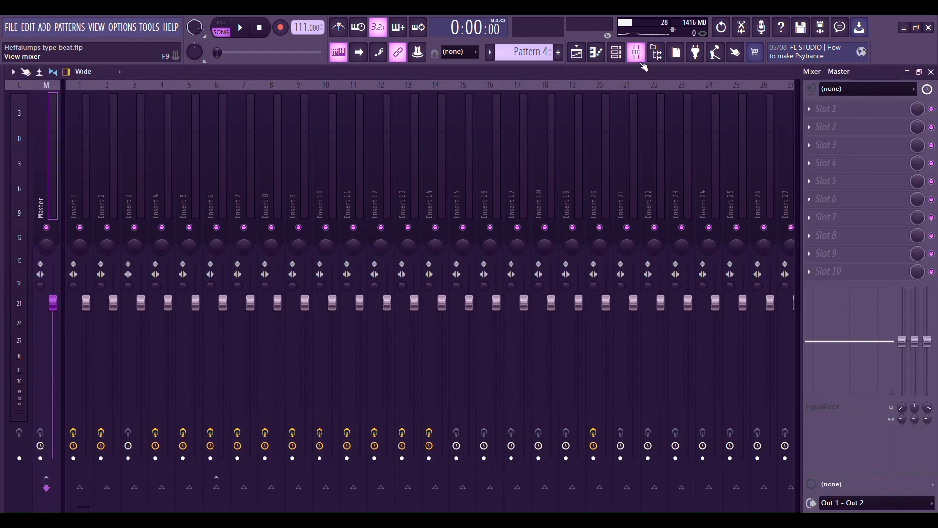
{"action": "left_click", "coordinate": [87, 122]}
{"action": "left_click", "coordinate": [854, 109]}
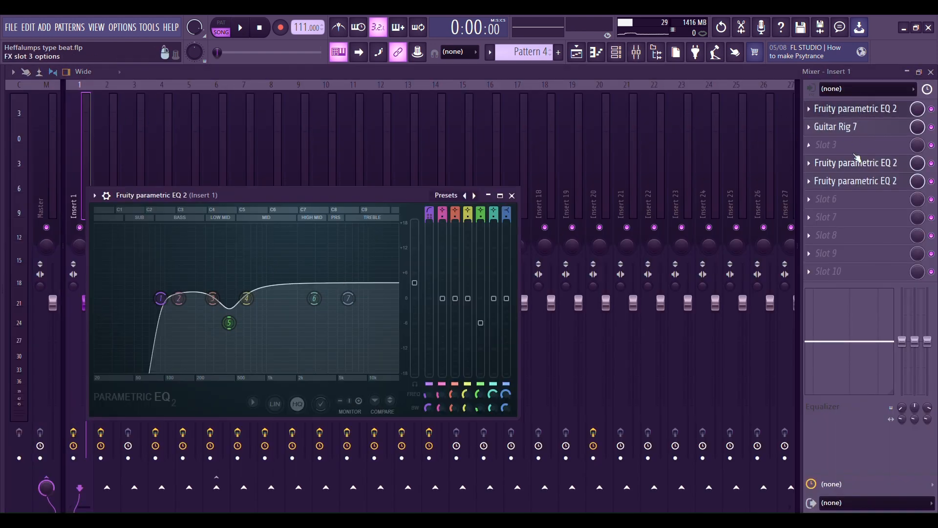
{"action": "left_click", "coordinate": [847, 130]}
{"action": "left_click_drag", "start_coordinate": [283, 166], "coordinate": [465, 113]}
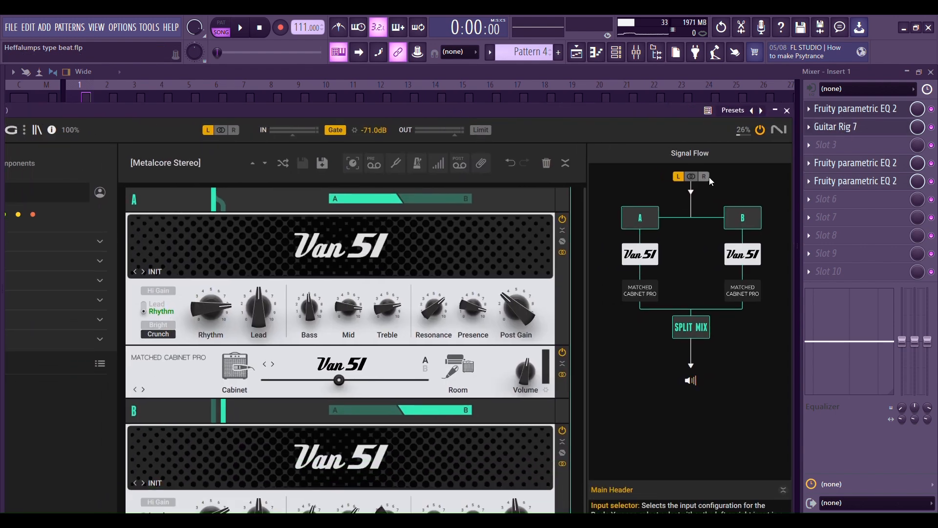
{"action": "mouse_move", "coordinate": [285, 112]}
{"action": "left_mouse_down"}
{"action": "mouse_move", "coordinate": [389, 111]}
{"action": "mouse_move", "coordinate": [421, 78]}
{"action": "mouse_move", "coordinate": [279, 109]}
{"action": "left_mouse_up"}
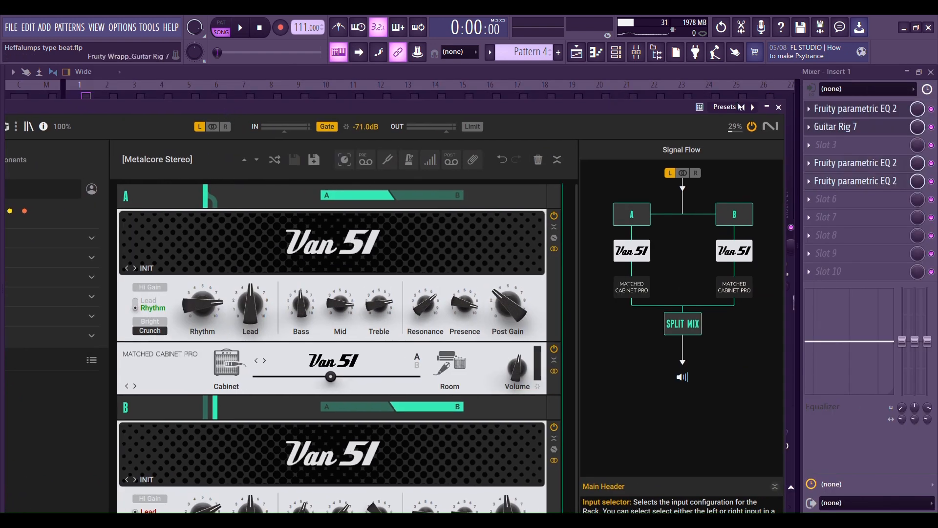
{"action": "left_click", "coordinate": [780, 107]}
Review the two Fruity parametric EQ 2 curves in slots 4 and 5 of Insert 1, and return to the playlist
{"action": "left_click", "coordinate": [866, 162]}
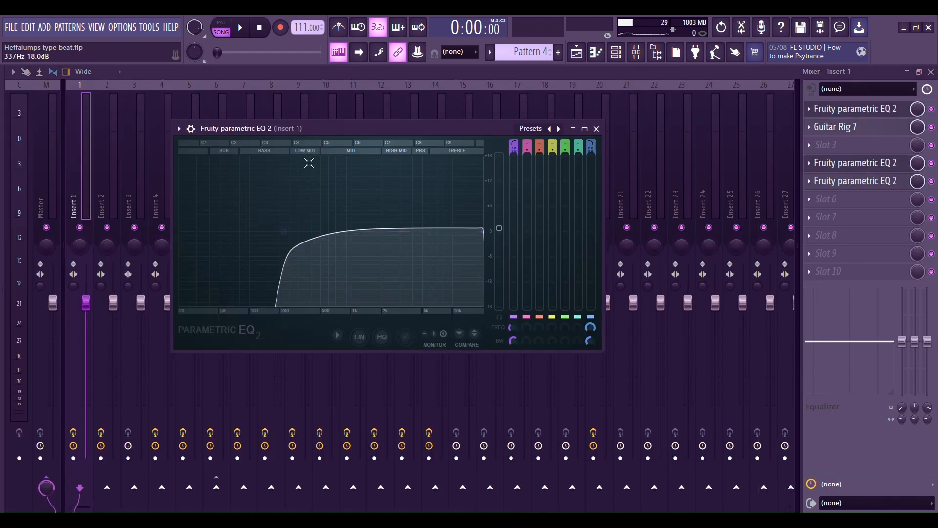
{"action": "left_click", "coordinate": [842, 185]}
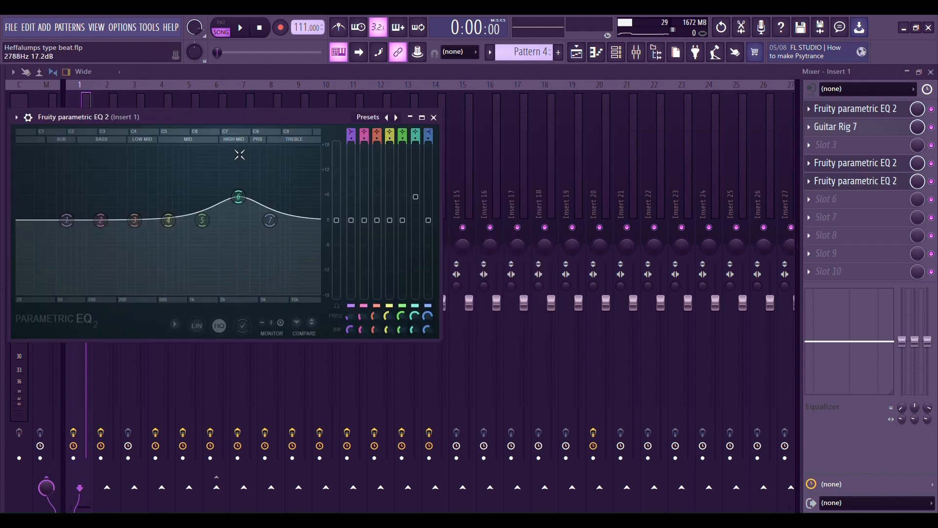
{"action": "left_click", "coordinate": [434, 117]}
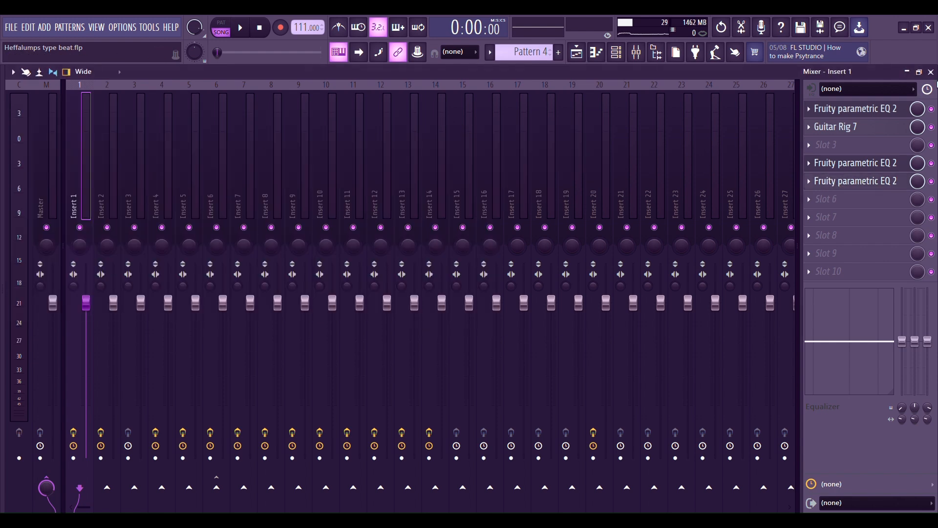
{"action": "left_click", "coordinate": [932, 72]}
{"action": "left_click", "coordinate": [543, 73]}
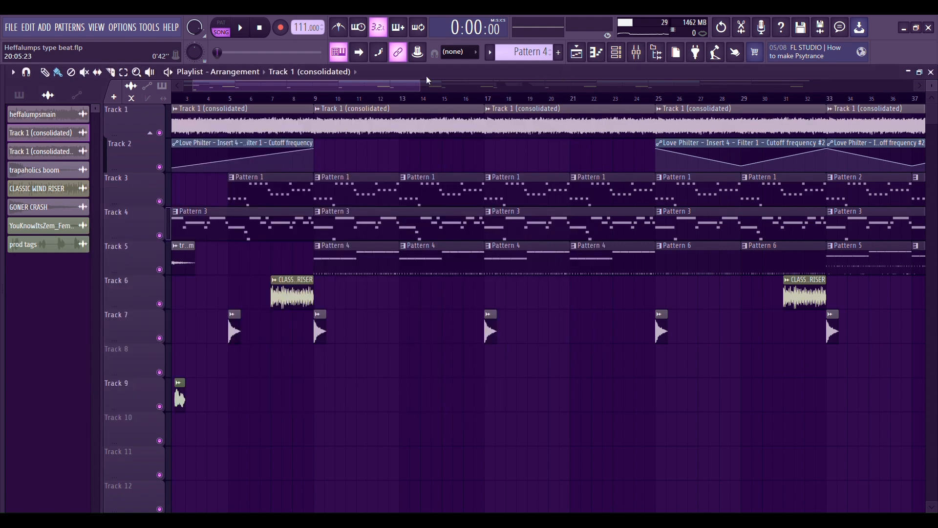
Open the first Track 1 (consolidated) audio clip, preview its waveform, and close its settings
{"action": "double_click", "coordinate": [250, 109]}
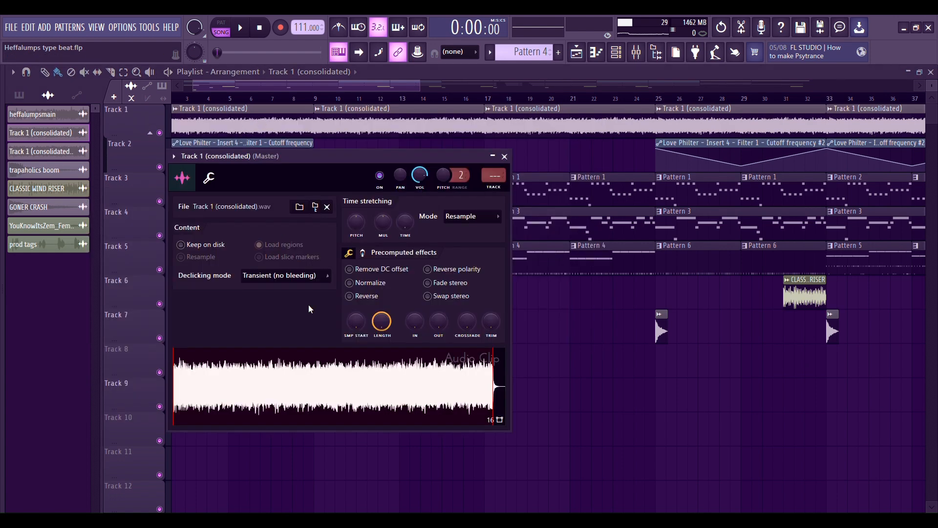
{"action": "left_click", "coordinate": [352, 369]}
{"action": "left_click", "coordinate": [506, 157]}
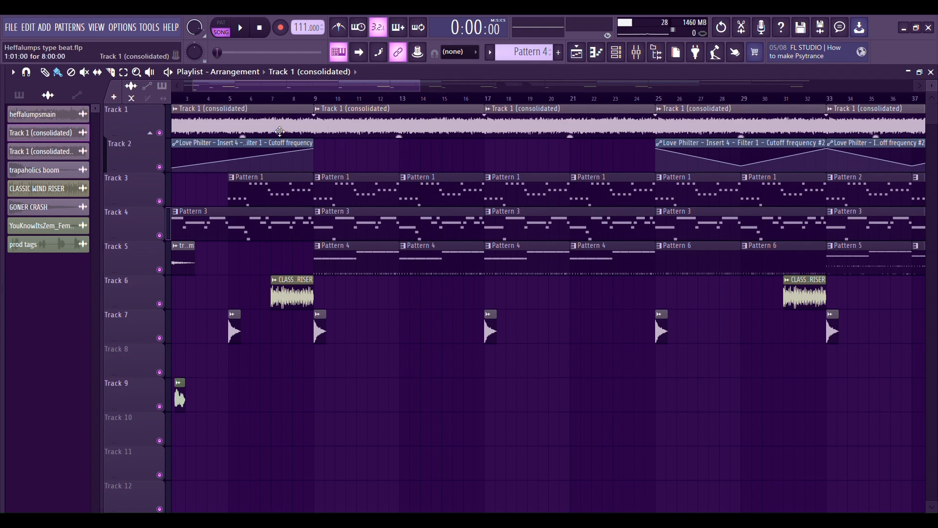
Examine Pattern 3's Serum #3 melody notes in the piano roll and return to the playlist
{"action": "double_click", "coordinate": [265, 213]}
{"action": "scroll", "coordinate": [463, 331], "scroll_direction": "down", "scroll_amount": 3}
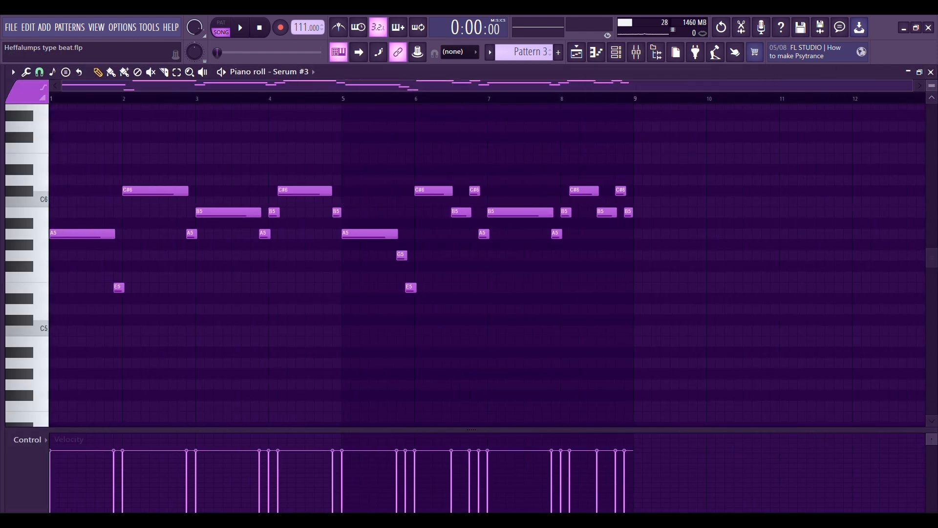
{"action": "left_click", "coordinate": [931, 72]}
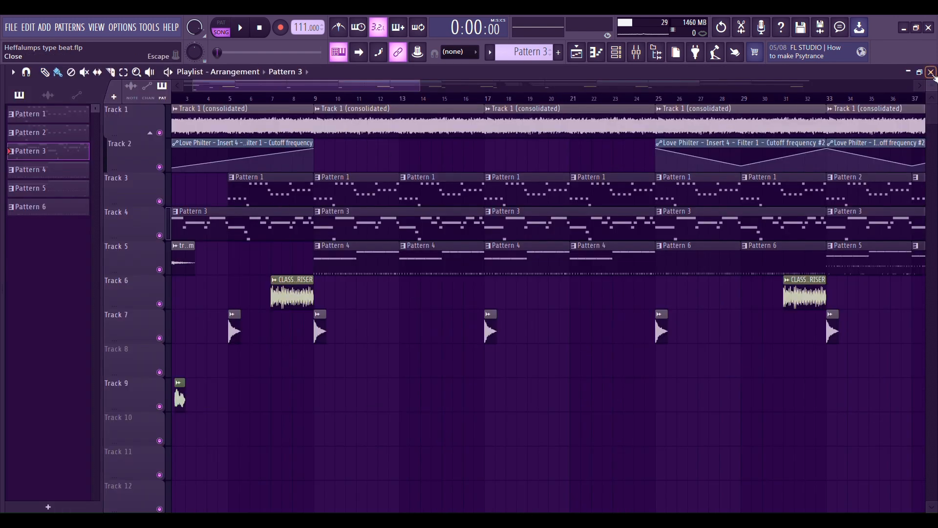
Open Pattern 1's Serum notes in the piano roll, listen to the melody, and return to the playlist
{"action": "scroll", "coordinate": [247, 276], "scroll_direction": "up", "scroll_amount": 3}
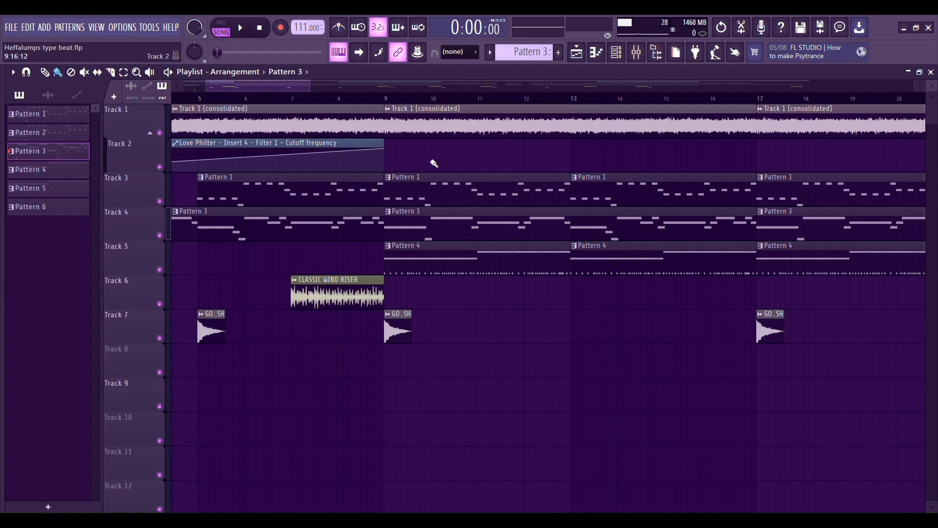
{"action": "double_click", "coordinate": [401, 203]}
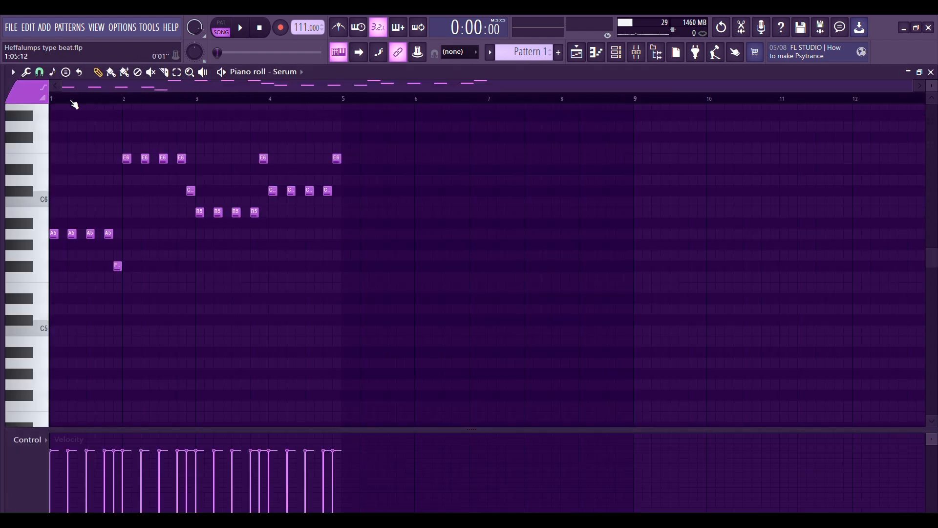
{"action": "key", "text": "space"}
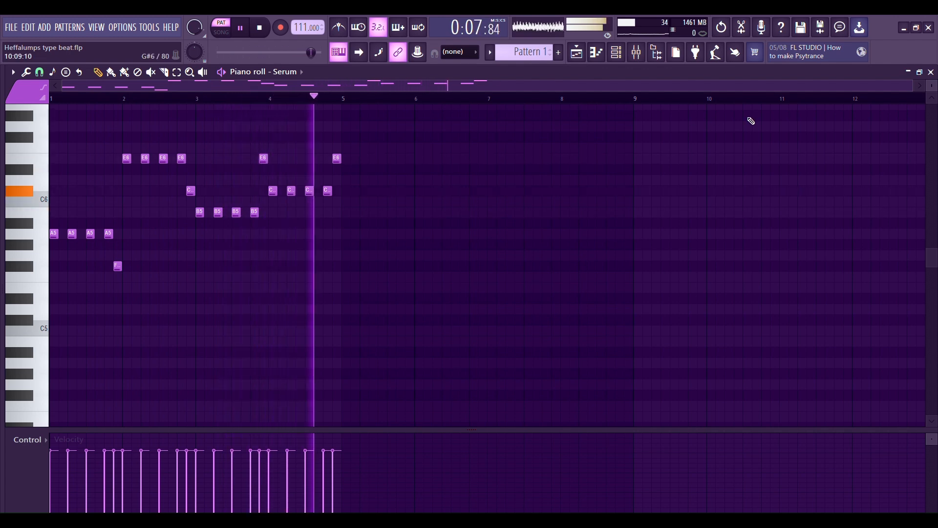
{"action": "key", "text": "space"}
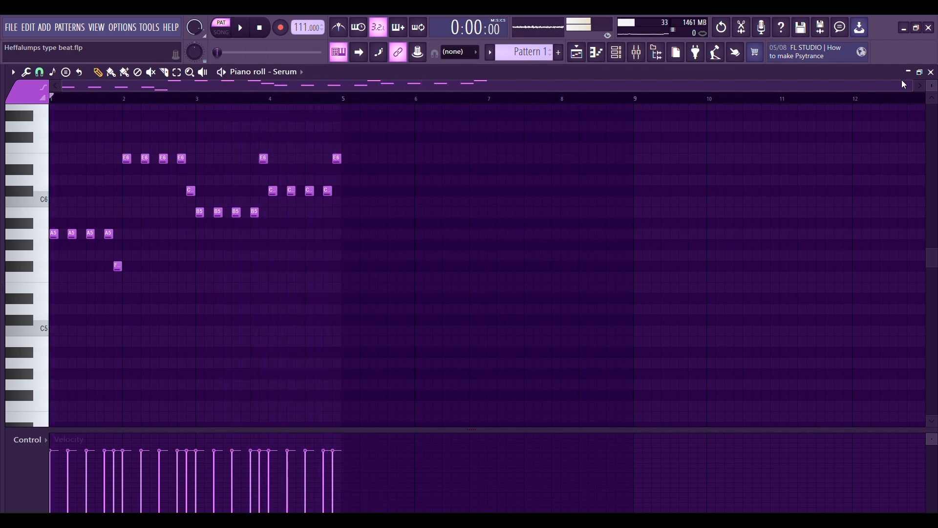
{"action": "left_click", "coordinate": [931, 72]}
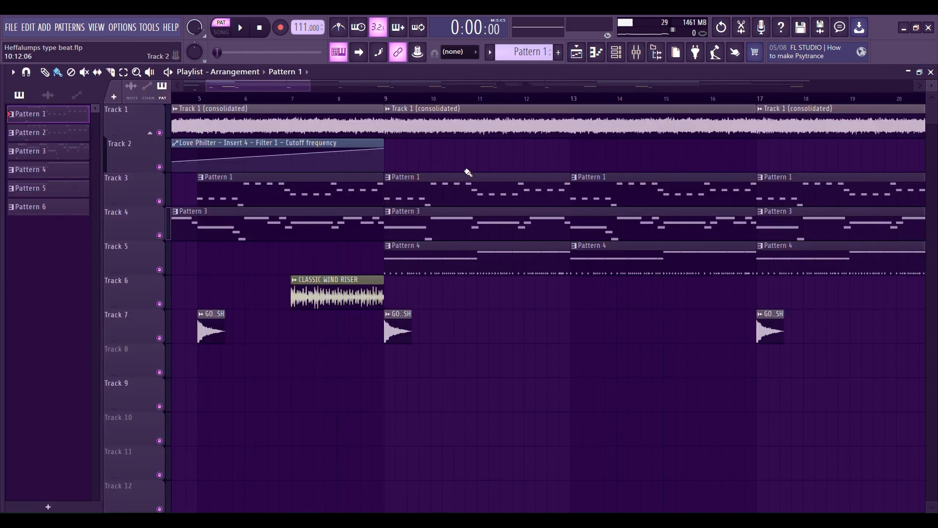
Bring up the channel rack for Pattern 1 and view the Serum channel's (R) LEAD - TAXIDERMY preset
{"action": "left_click", "coordinate": [931, 72]}
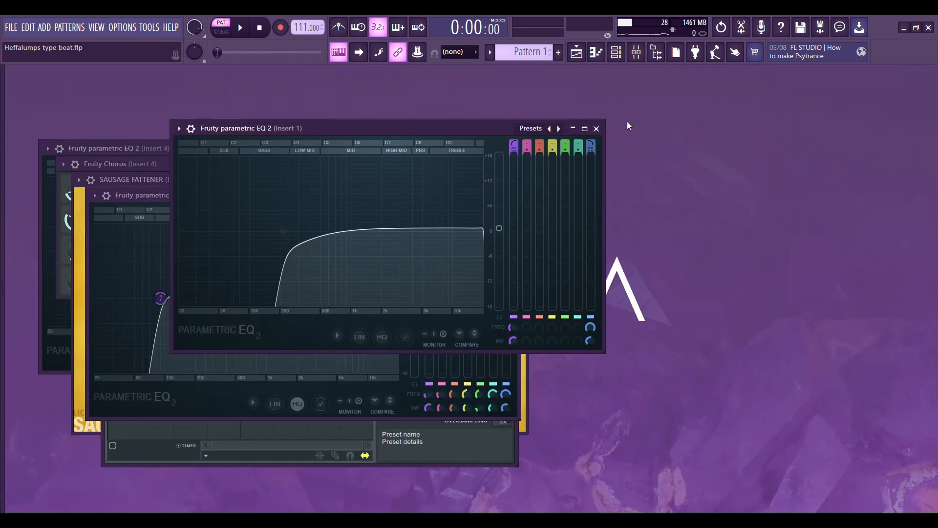
{"action": "left_click", "coordinate": [597, 52]}
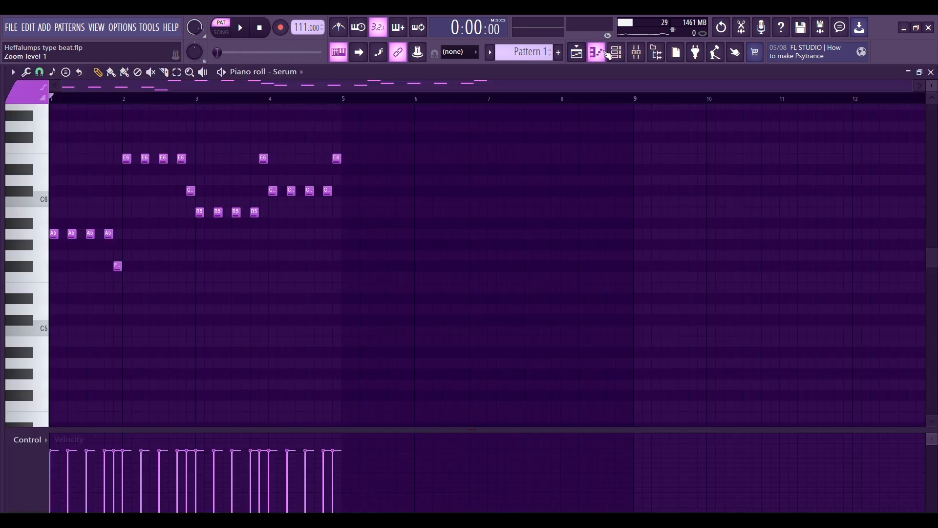
{"action": "left_click", "coordinate": [577, 52]}
{"action": "left_click", "coordinate": [596, 51]}
{"action": "left_click", "coordinate": [596, 52]}
{"action": "left_click", "coordinate": [596, 52]}
{"action": "left_click", "coordinate": [614, 54]}
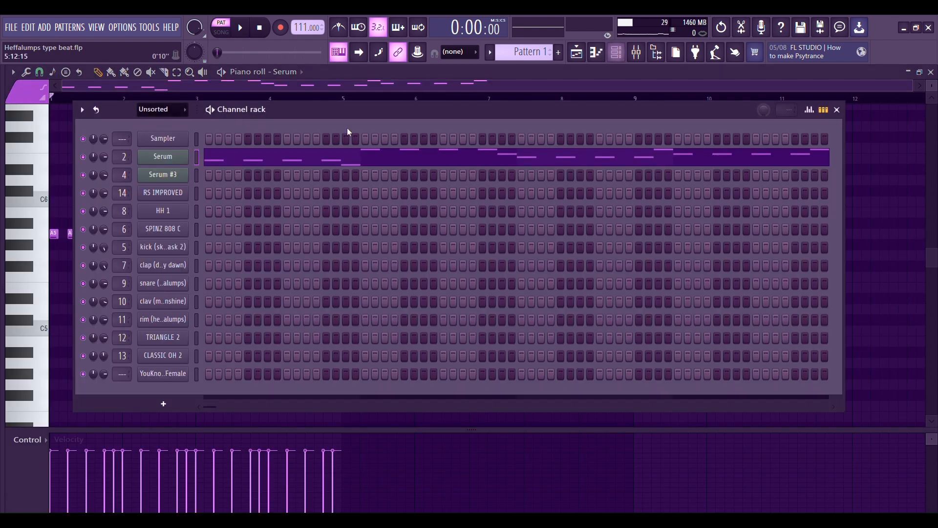
{"action": "left_click", "coordinate": [160, 158]}
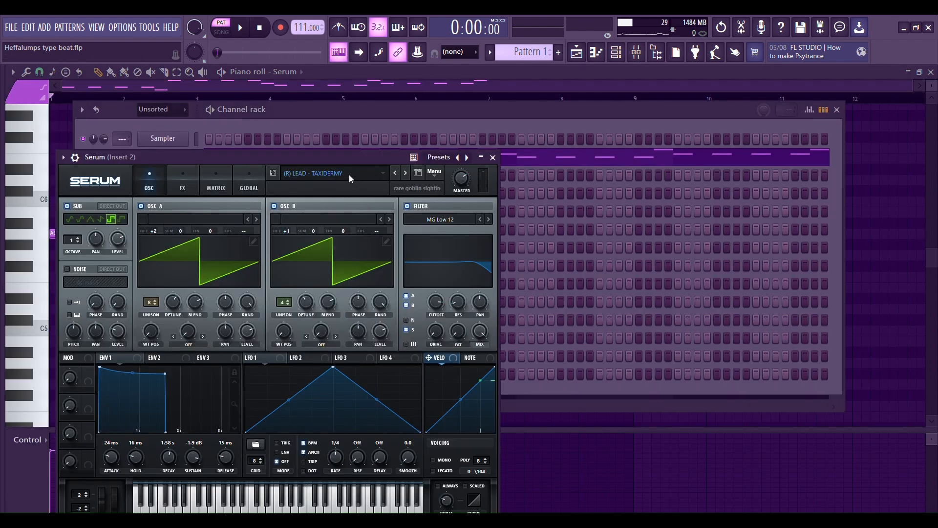
{"action": "left_click", "coordinate": [465, 106]}
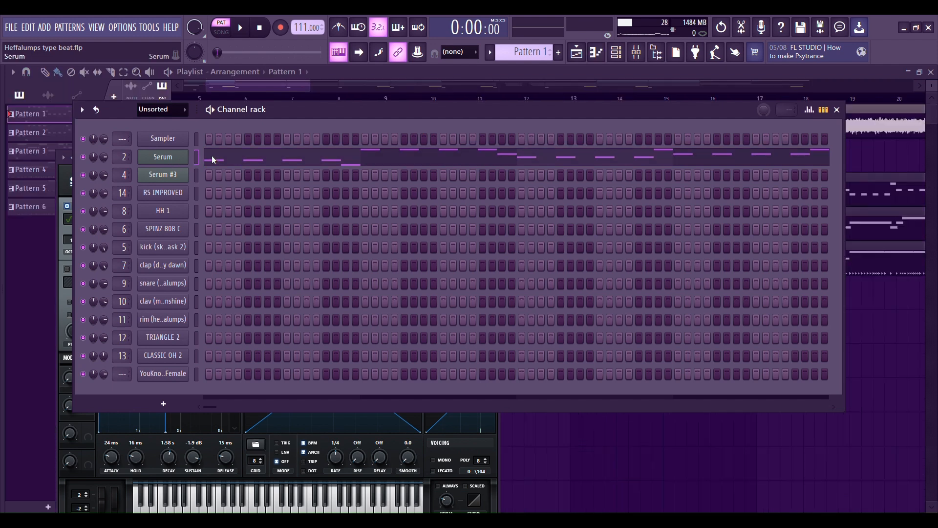
Compare Pattern 1's Serum notes with Pattern 3's Serum #3 notes in the piano roll, and return to the playlist
{"action": "left_click", "coordinate": [212, 155]}
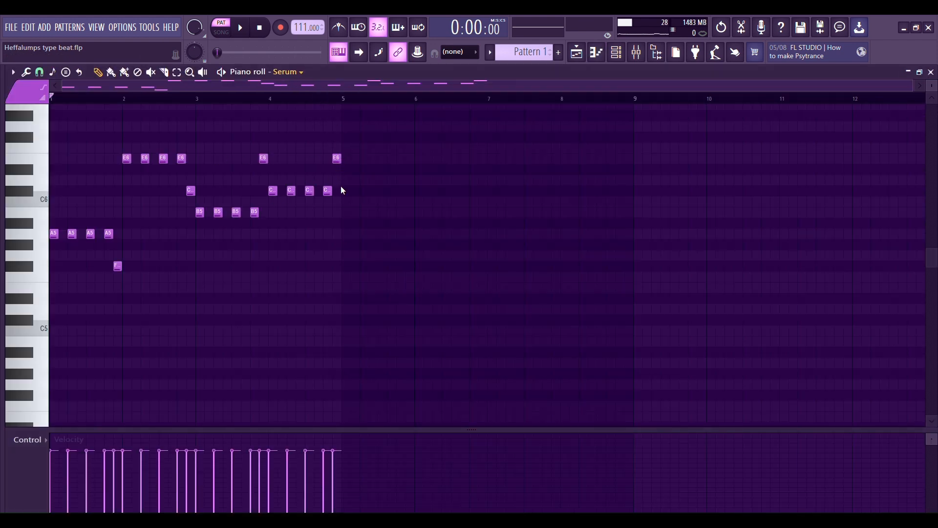
{"action": "left_click", "coordinate": [333, 254]}
{"action": "scroll", "coordinate": [513, 57], "scroll_direction": "down", "scroll_amount": 1}
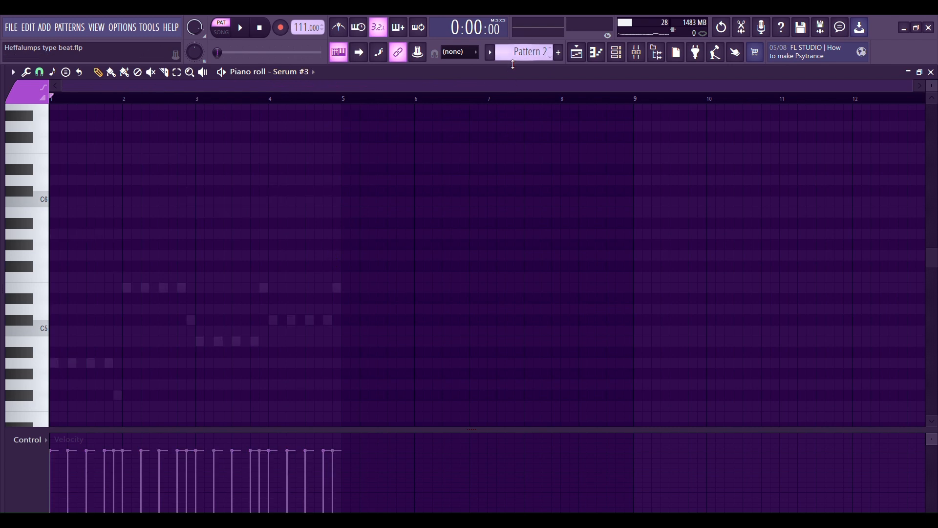
{"action": "scroll", "coordinate": [513, 64], "scroll_direction": "down", "scroll_amount": 1}
{"action": "scroll", "coordinate": [316, 202], "scroll_direction": "up", "scroll_amount": 2}
{"action": "scroll", "coordinate": [639, 113], "scroll_direction": "up", "scroll_amount": 1, "text": "ctrl"}
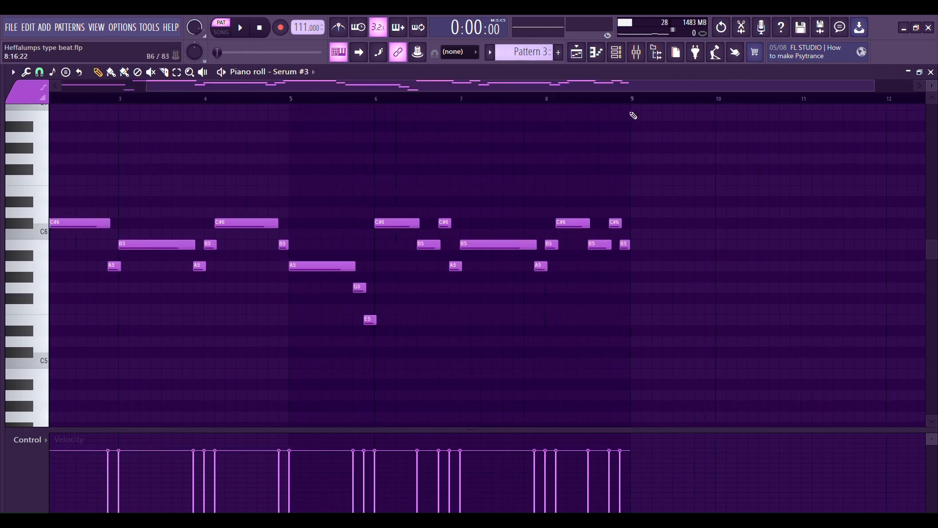
{"action": "left_click", "coordinate": [583, 57]}
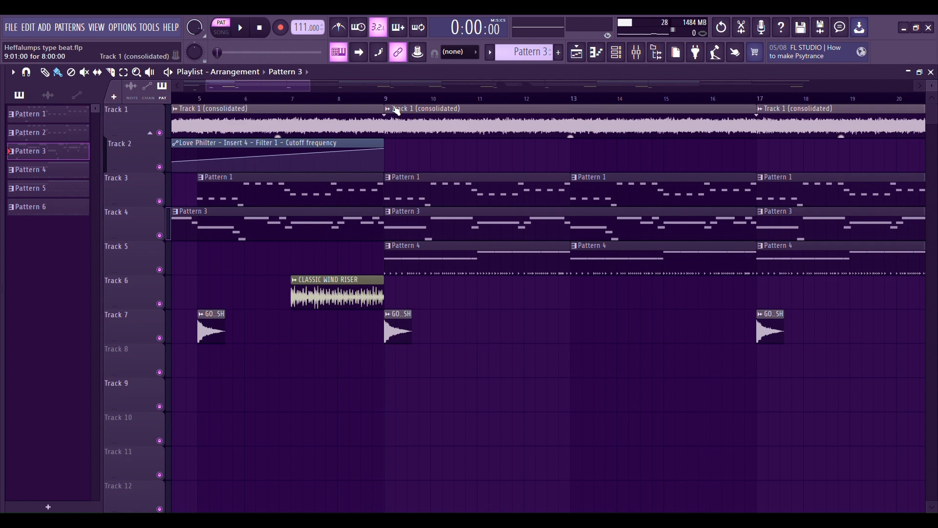
Solo Track 4, listen to the Pattern 3 melody from bar 9, and restore the other tracks
{"action": "left_click", "coordinate": [385, 99]}
{"action": "right_click", "coordinate": [160, 236]}
{"action": "key", "text": "space"}
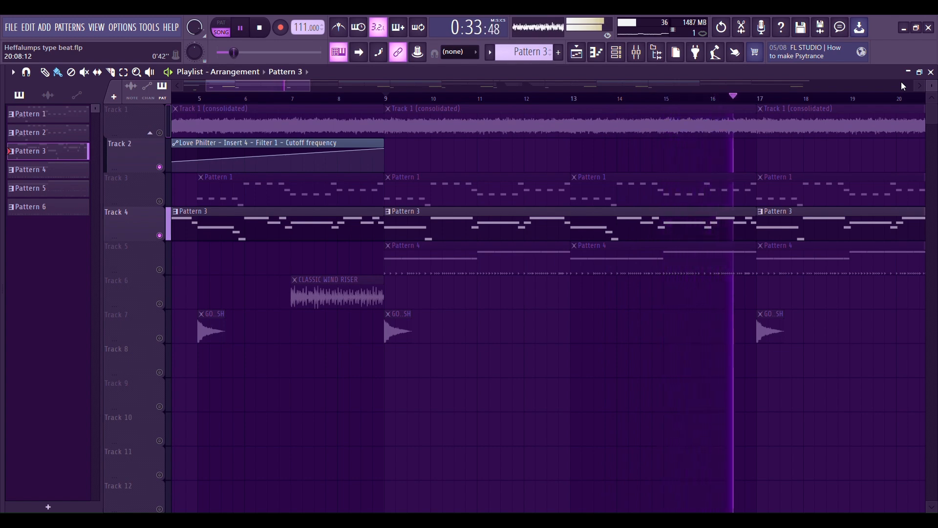
{"action": "key", "text": "space"}
{"action": "right_click", "coordinate": [159, 236]}
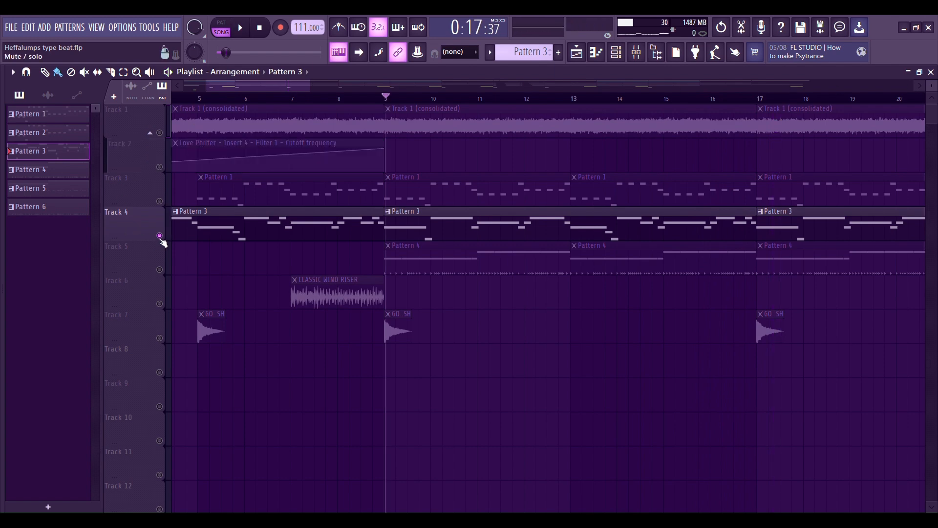
{"action": "right_click", "coordinate": [159, 237]}
Review Pattern 3's Serum #3 notes in the piano roll and view the channel's (R) BASS - INTERSTATE 2 preset
{"action": "key", "text": "F7"}
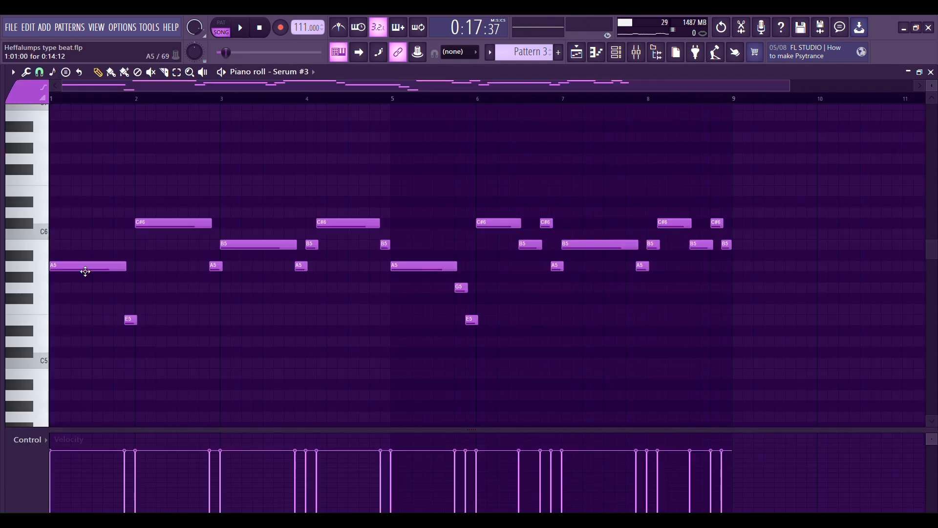
{"action": "left_click", "coordinate": [931, 72]}
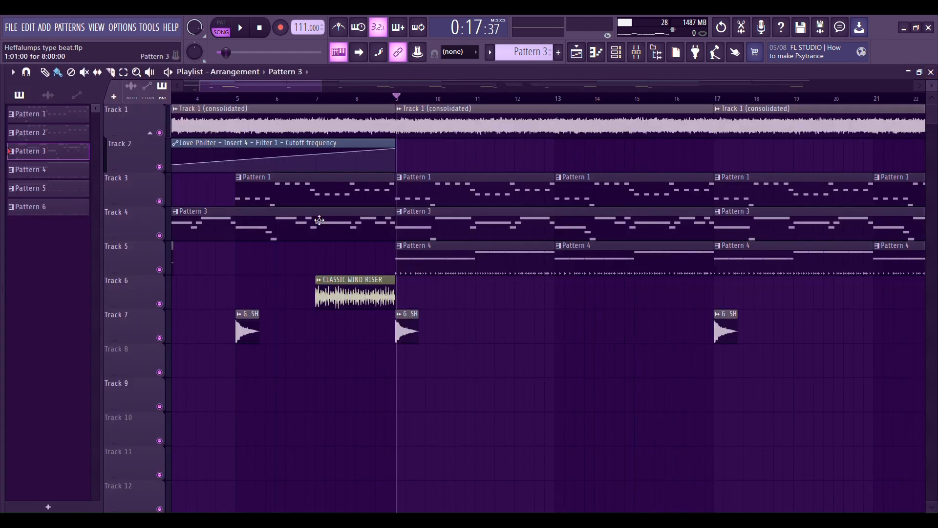
{"action": "double_click", "coordinate": [433, 229]}
{"action": "left_click", "coordinate": [617, 54]}
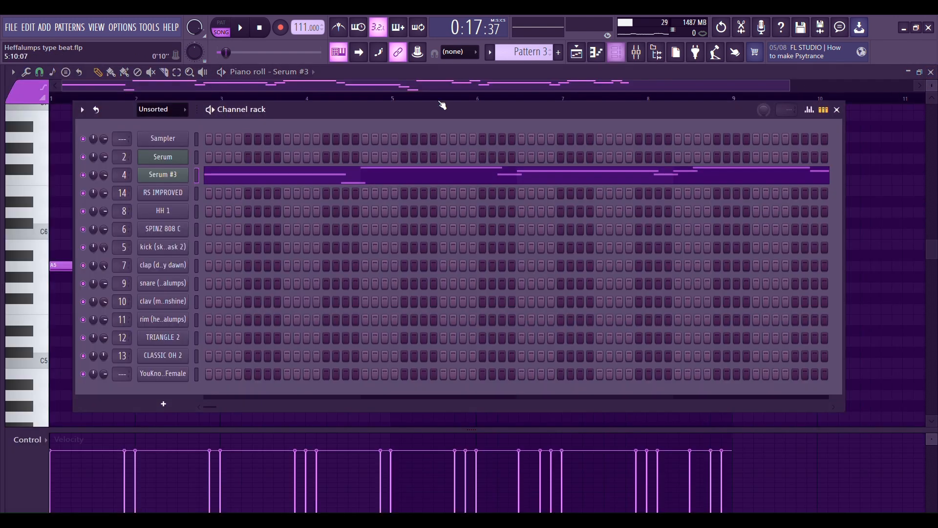
{"action": "left_click", "coordinate": [177, 172]}
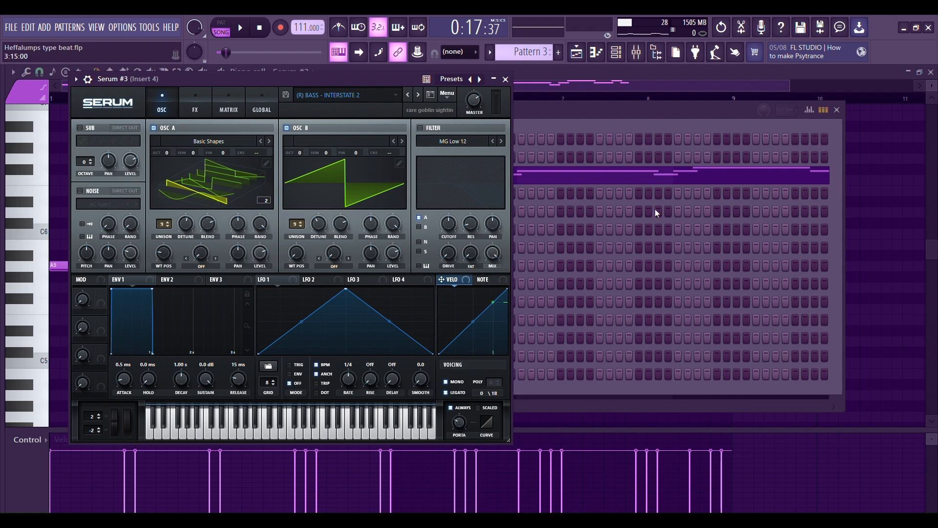
{"action": "left_click", "coordinate": [506, 79]}
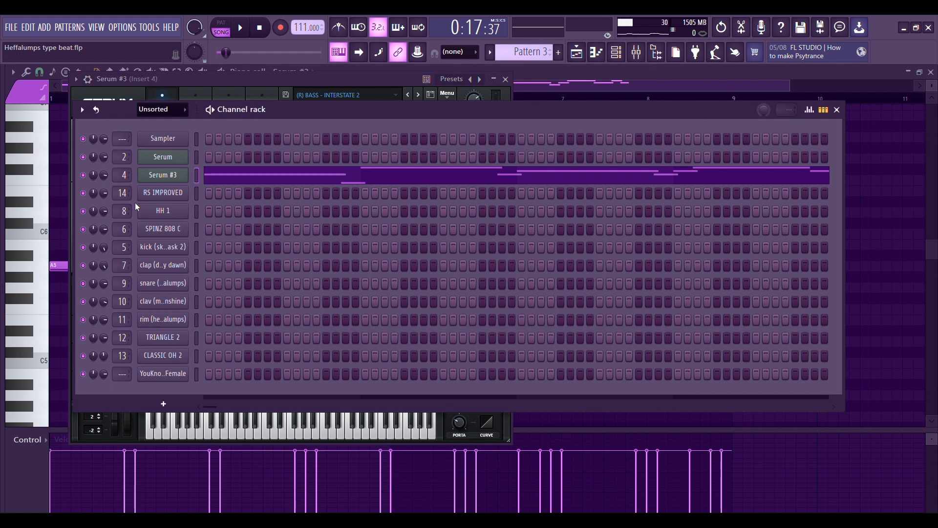
Inspect the Insert 4 effects in the mixer: both Fruity parametric EQ 2 instances, Fruity Chorus, SAUSAGE FATTENER and Fruity Love Philter
{"action": "key", "text": "F9"}
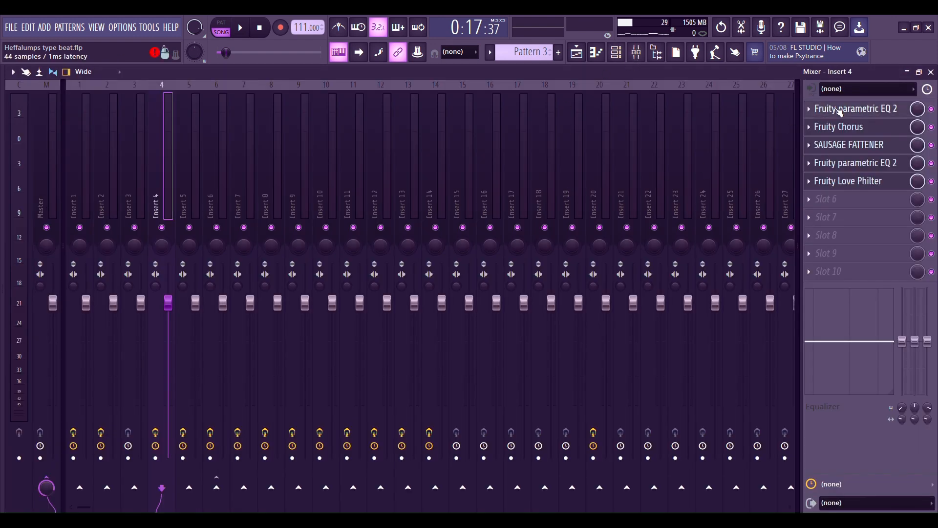
{"action": "left_click", "coordinate": [839, 112]}
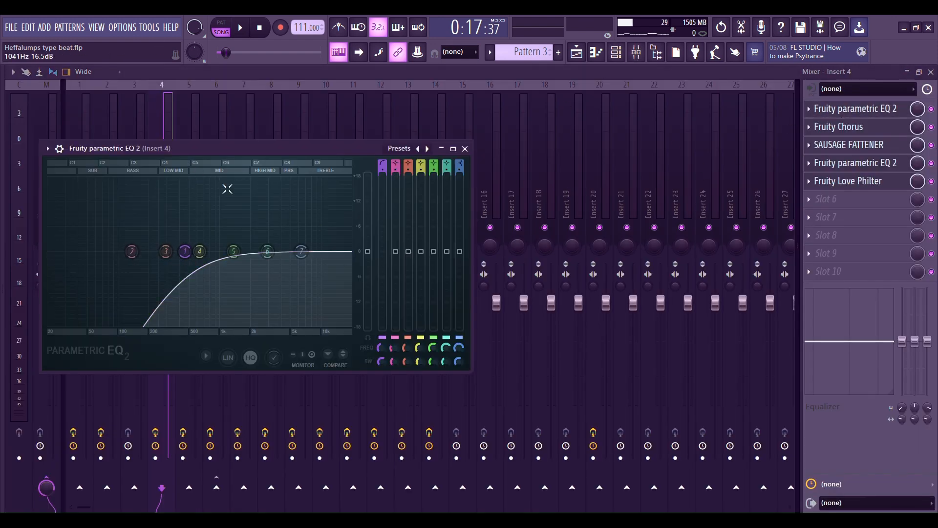
{"action": "left_click", "coordinate": [850, 127]}
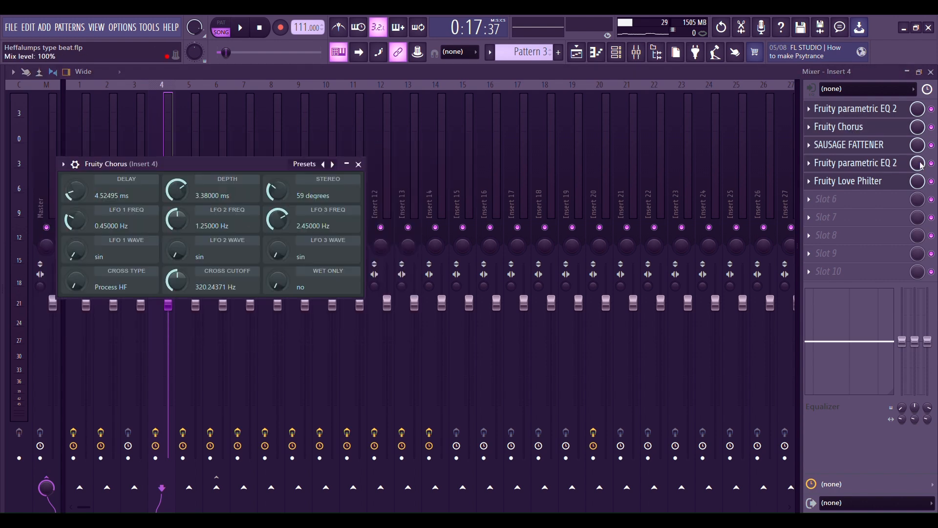
{"action": "left_click", "coordinate": [867, 146]}
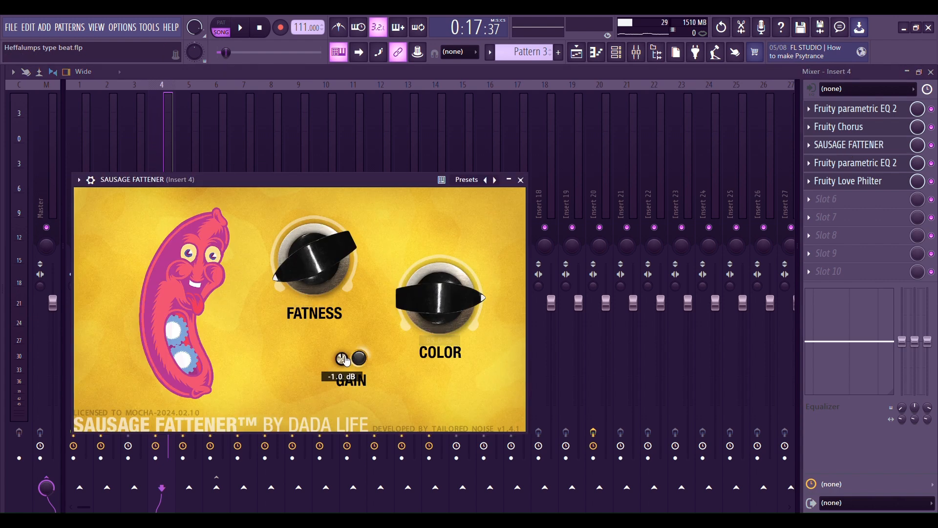
{"action": "left_click", "coordinate": [862, 193]}
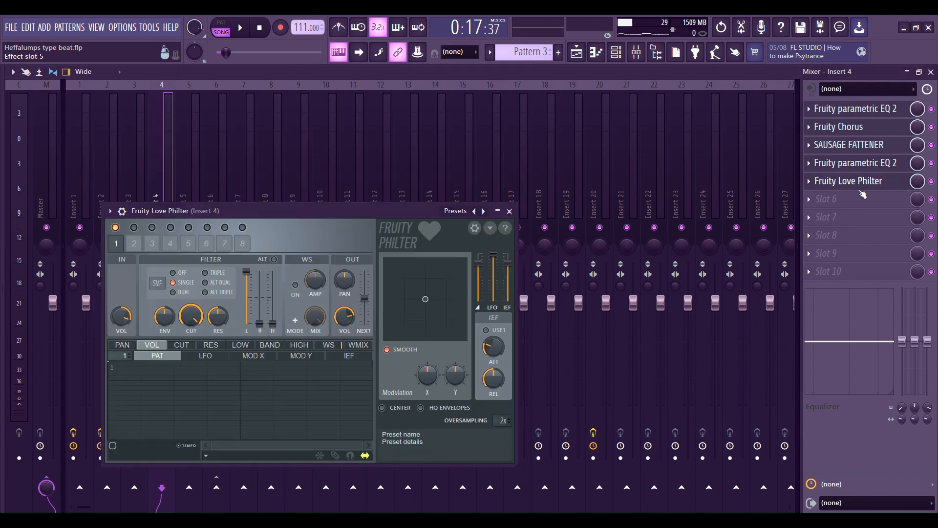
{"action": "left_click", "coordinate": [850, 163]}
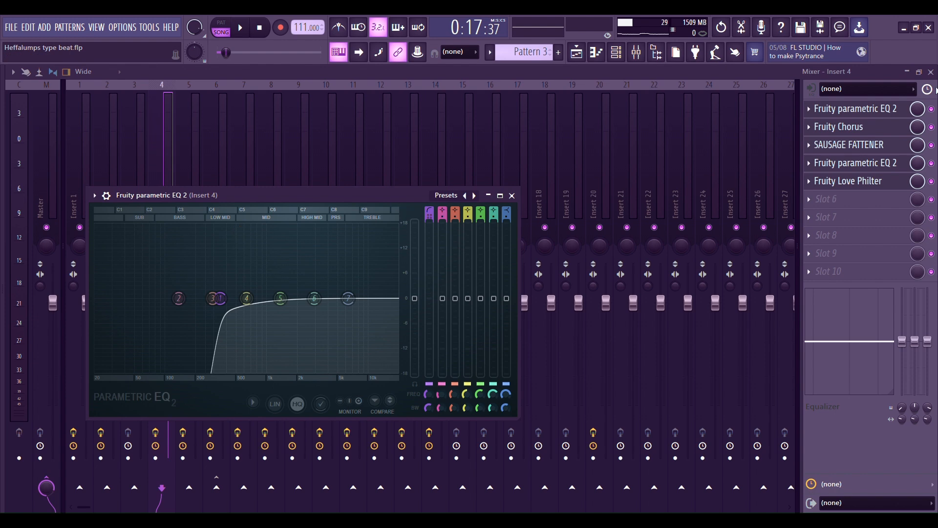
Close the mixer, the open EQ window and the piano roll, and bring the playlist back to the front
{"action": "left_click", "coordinate": [930, 72]}
{"action": "left_click", "coordinate": [517, 181]}
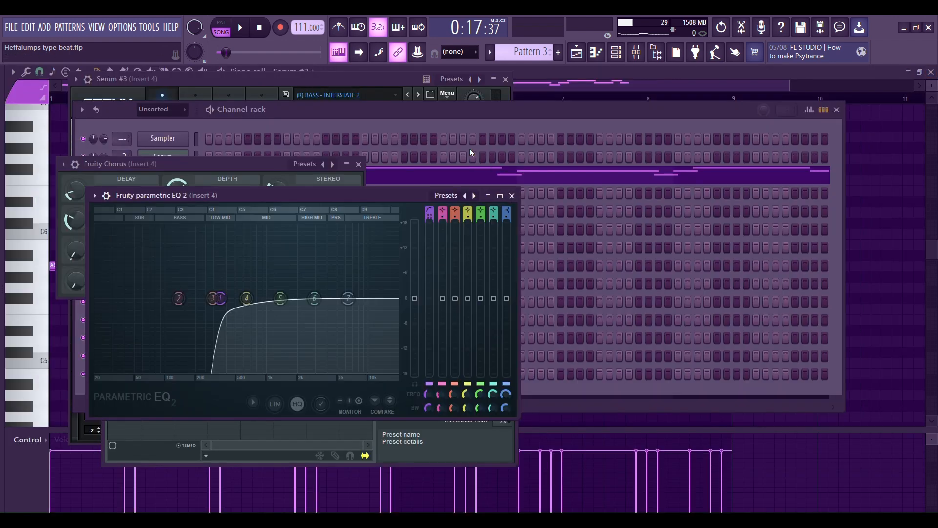
{"action": "left_click", "coordinate": [513, 196]}
{"action": "left_click", "coordinate": [506, 212]}
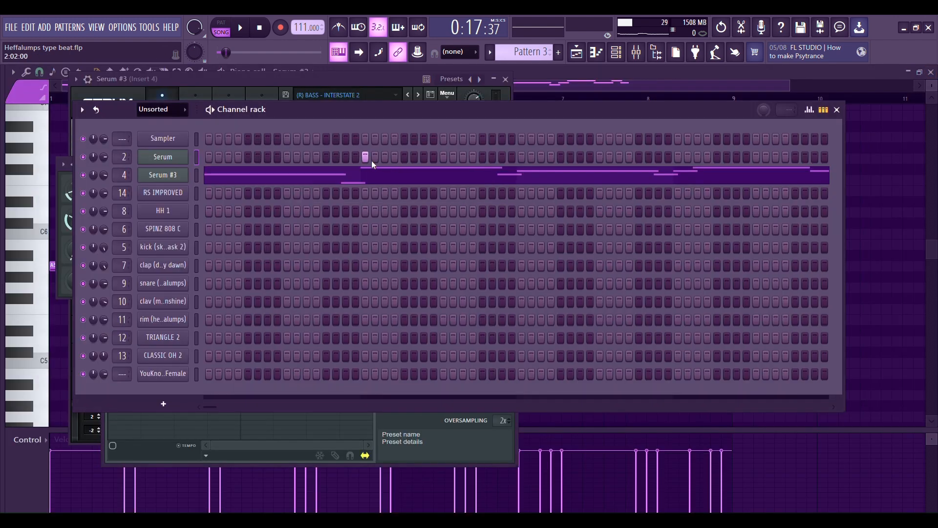
{"action": "left_click", "coordinate": [387, 78]}
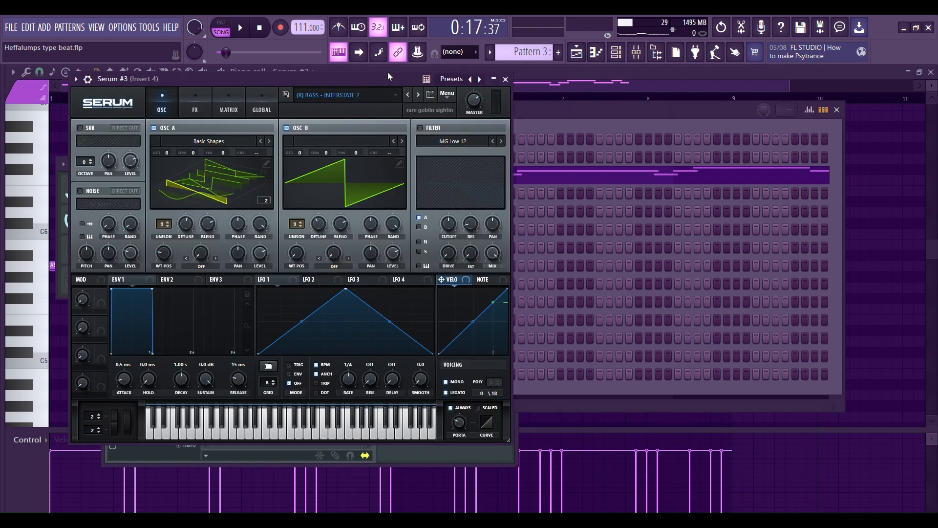
{"action": "left_click", "coordinate": [719, 76]}
{"action": "left_click", "coordinate": [931, 72]}
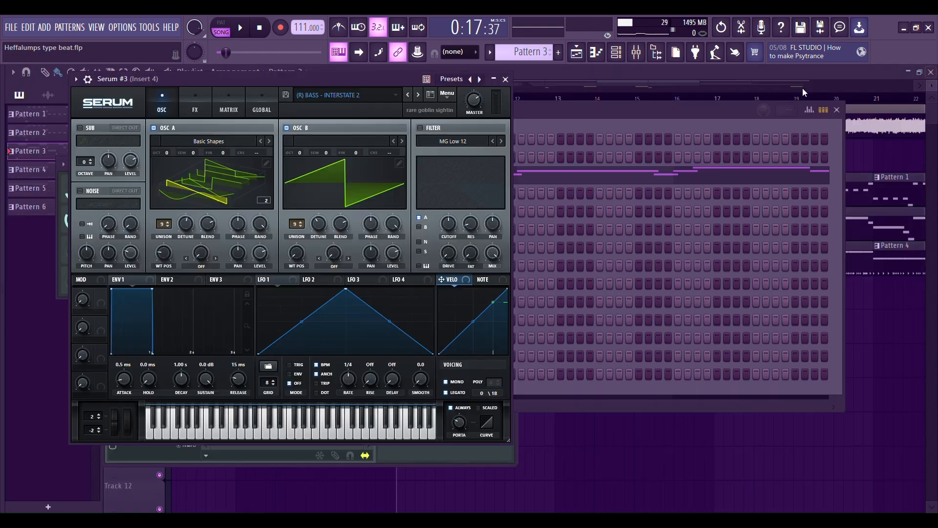
{"action": "left_click", "coordinate": [685, 84]}
Solo Track 4, re-enable Tracks 3 and 2, and listen to both melodies together from bar 9
{"action": "right_click", "coordinate": [161, 236]}
{"action": "left_click", "coordinate": [160, 201]}
{"action": "left_click", "coordinate": [159, 167]}
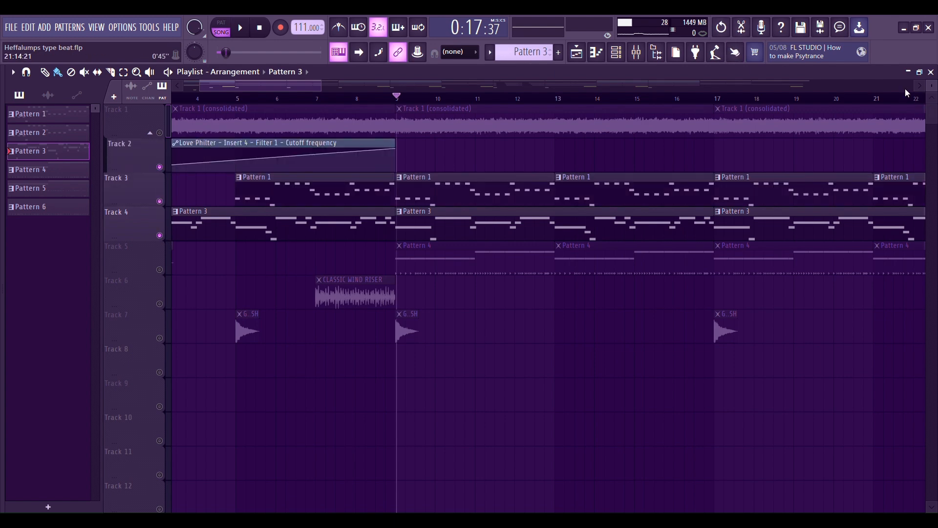
{"action": "key", "text": "space"}
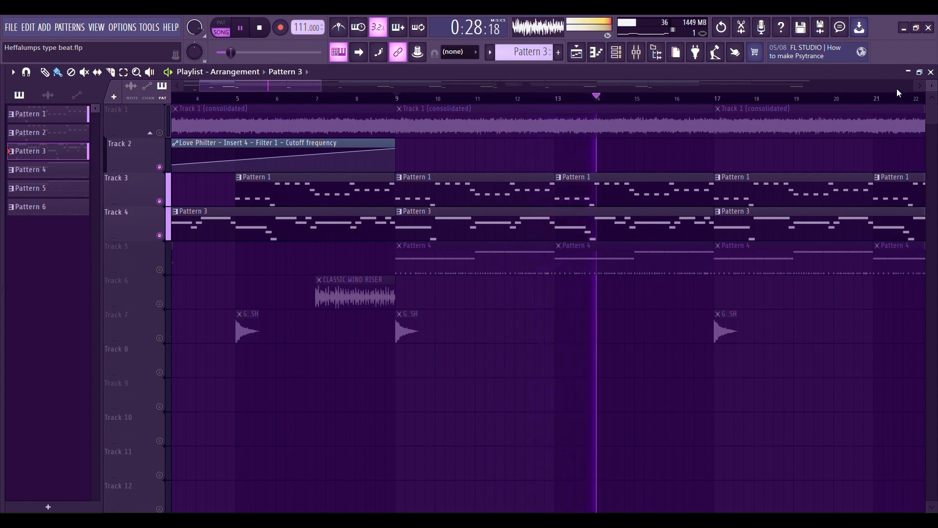
{"action": "key", "text": "space"}
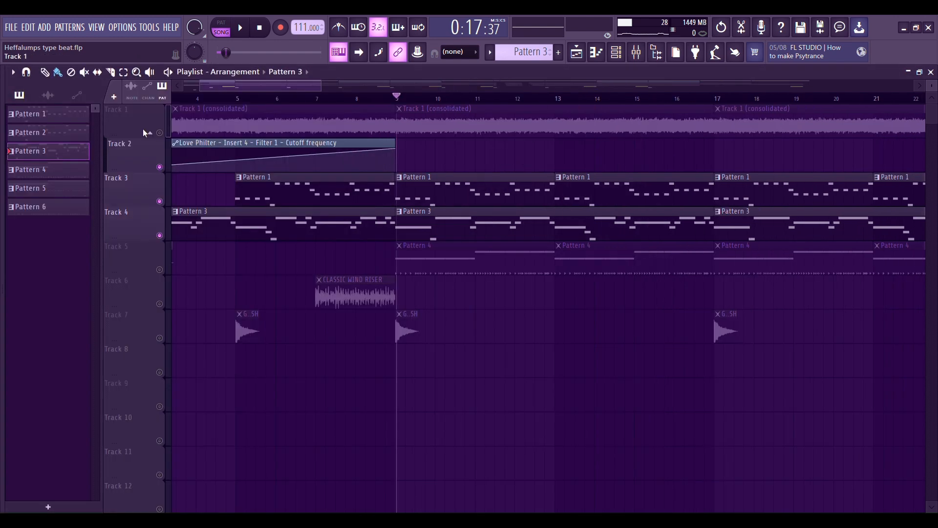
Unmute Track 1 and listen to the guitar sample together with the two melodies
{"action": "left_click", "coordinate": [160, 133]}
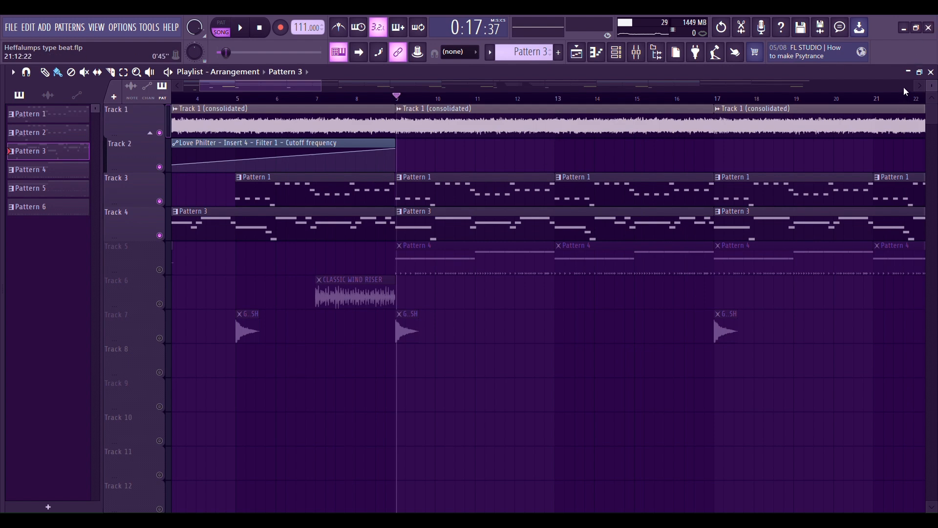
{"action": "key", "text": "space"}
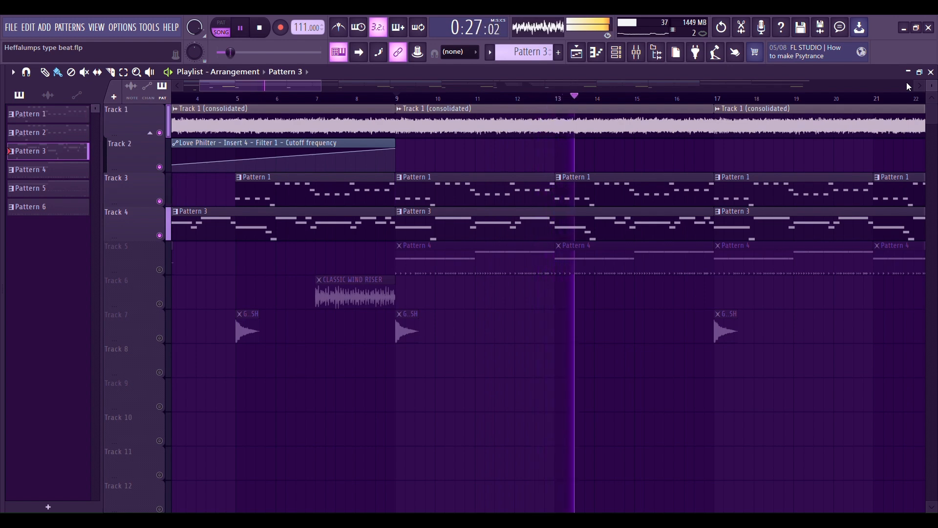
{"action": "key", "text": "space"}
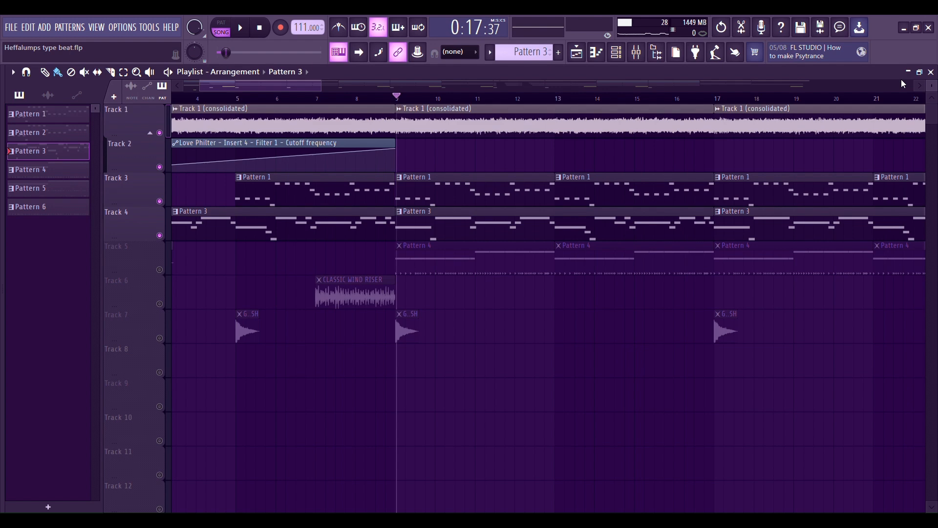
Unmute Track 5, open Pattern 4's drum channels in the channel rack, and play the pattern on its own
{"action": "left_click", "coordinate": [160, 270]}
{"action": "double_click", "coordinate": [439, 270]}
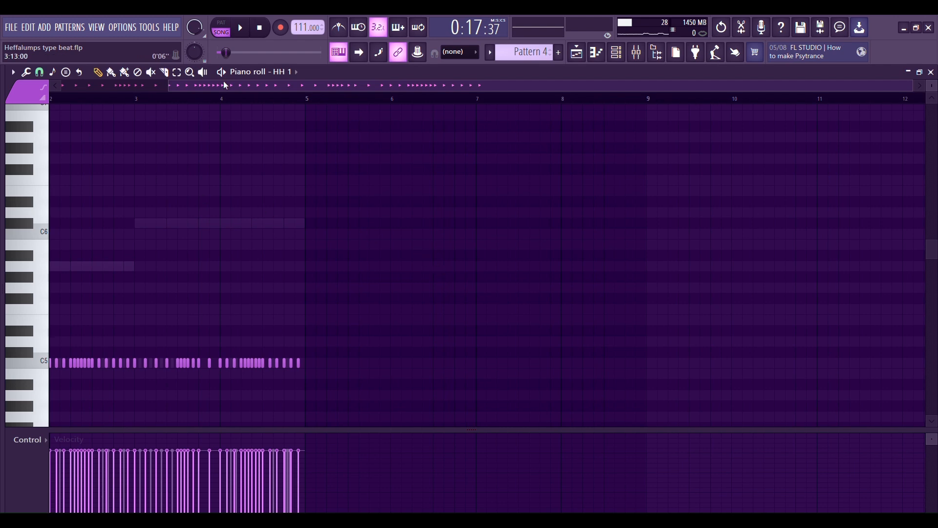
{"action": "key", "text": "l"}
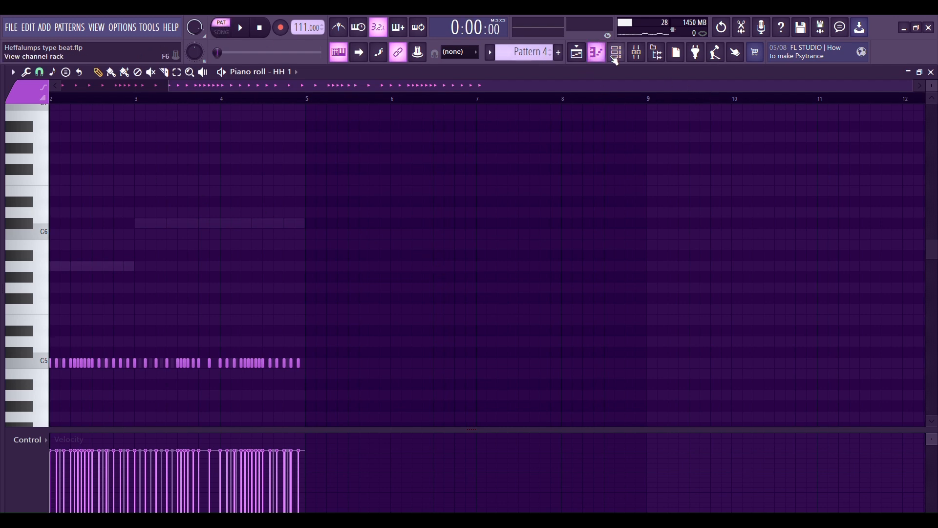
{"action": "left_click", "coordinate": [617, 52]}
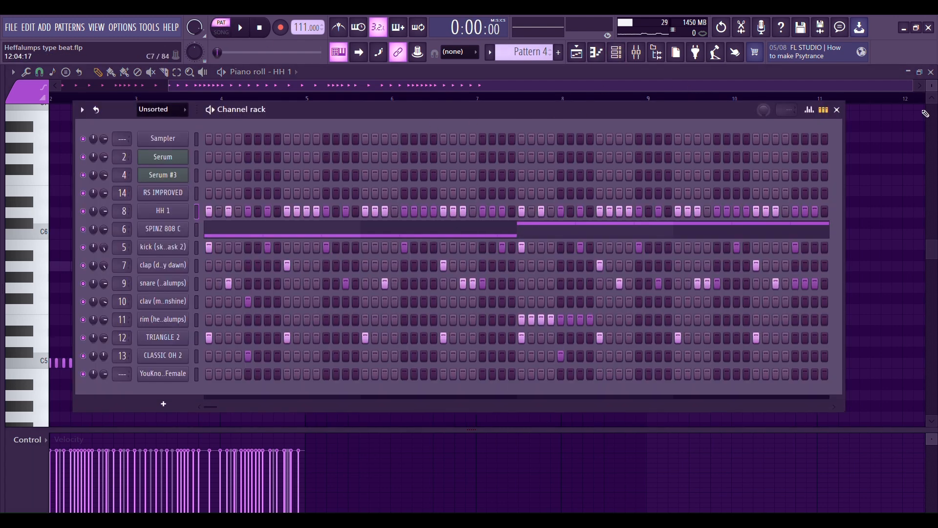
{"action": "key", "text": "space"}
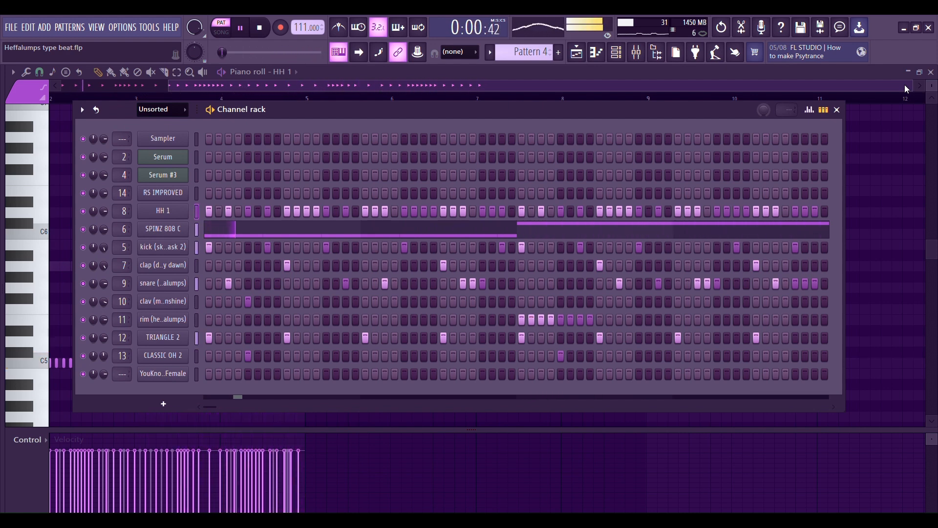
{"action": "key", "text": "space"}
Examine the HH 1 hi-hat notes of Pattern 4 across all four bars in the piano roll
{"action": "key", "text": "F7"}
{"action": "key", "text": "F7"}
{"action": "scroll", "coordinate": [333, 234], "scroll_direction": "down", "scroll_amount": 3}
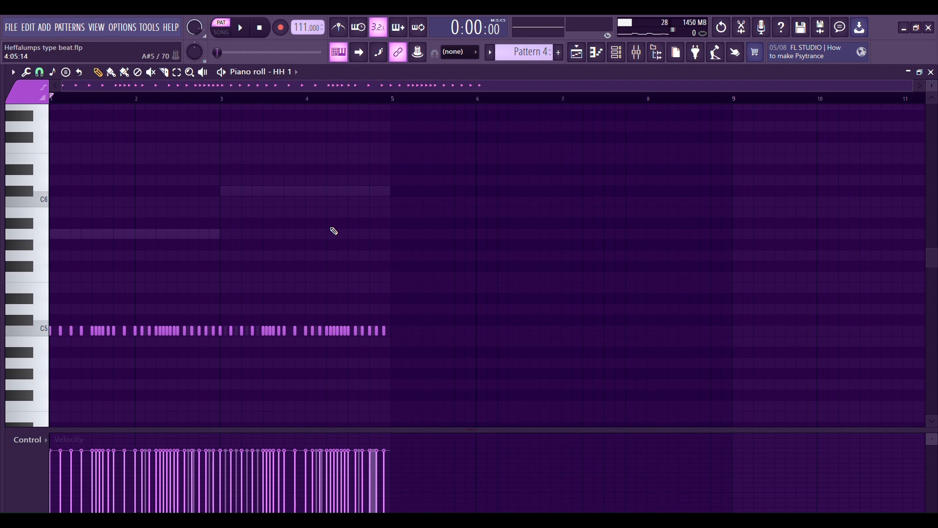
{"action": "scroll", "coordinate": [334, 230], "scroll_direction": "up", "scroll_amount": 2}
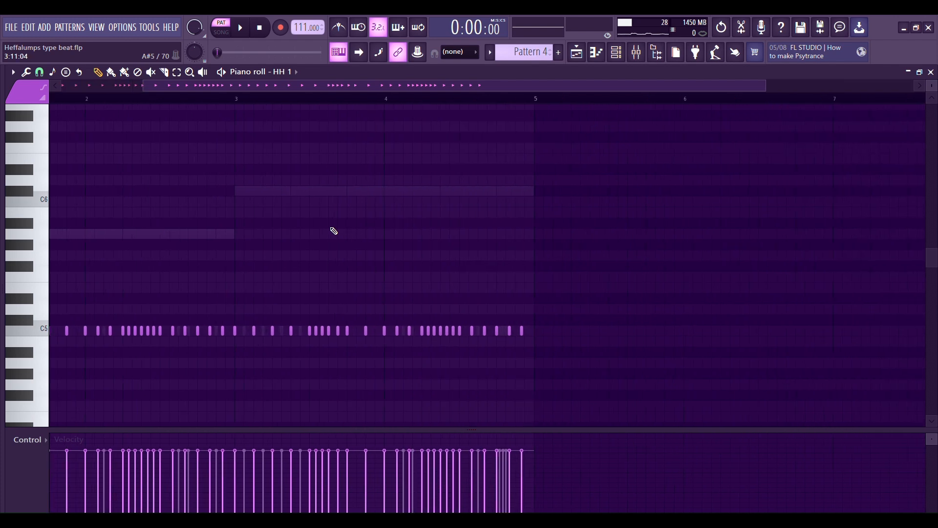
{"action": "left_click_drag", "start_coordinate": [467, 87], "coordinate": [285, 74]}
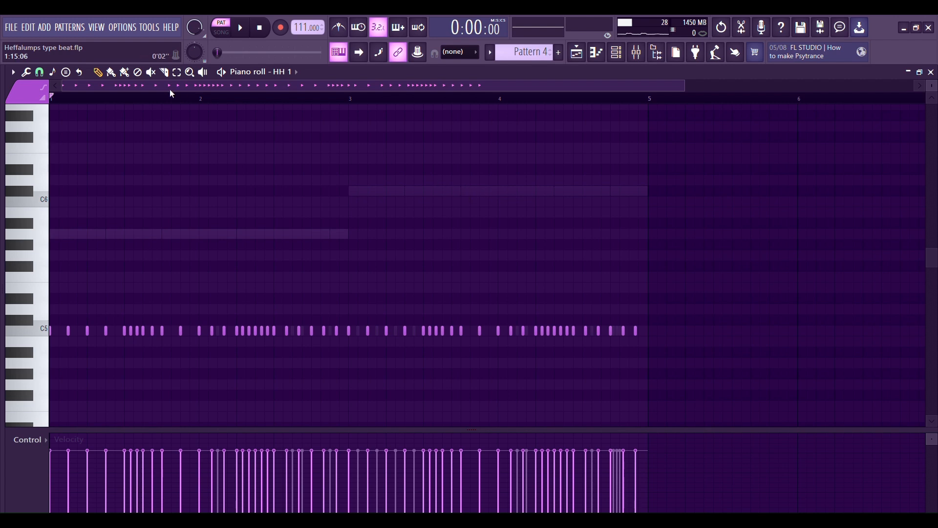
{"action": "left_click", "coordinate": [207, 96]}
{"action": "left_click", "coordinate": [58, 93]}
{"action": "left_click_drag", "start_coordinate": [58, 93], "coordinate": [24, 88]}
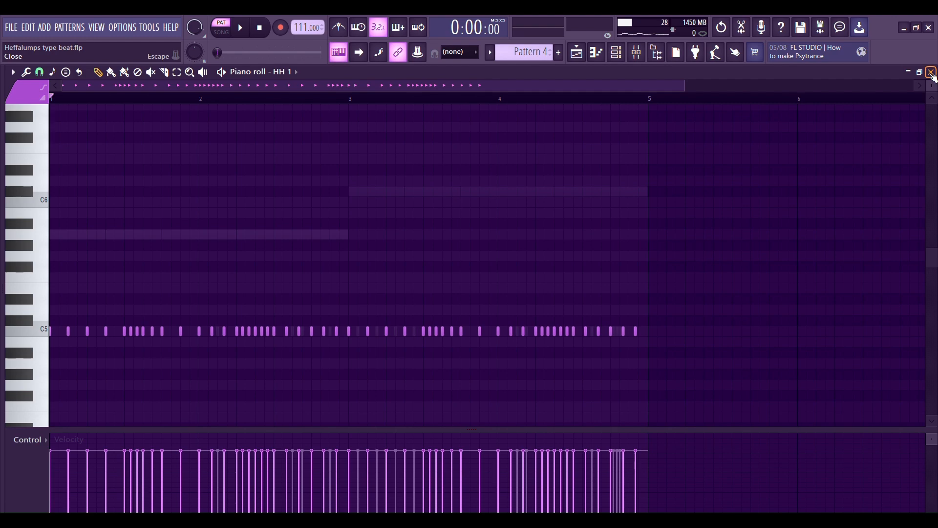
Solo the HH 1 channel and look through the sample kits under Packs in the browser
{"action": "left_click", "coordinate": [931, 72]}
{"action": "left_click", "coordinate": [82, 210]}
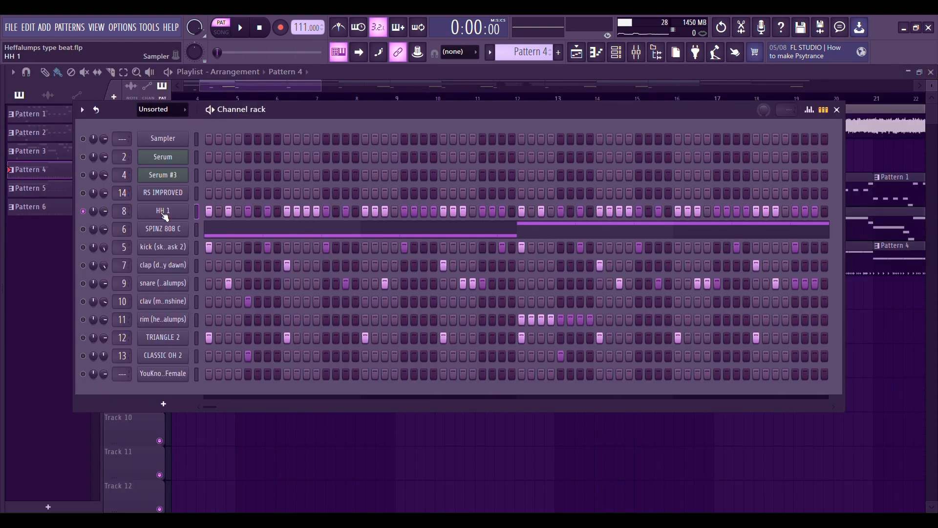
{"action": "key", "text": "alt+F8"}
{"action": "scroll", "coordinate": [64, 278], "scroll_direction": "up", "scroll_amount": 15}
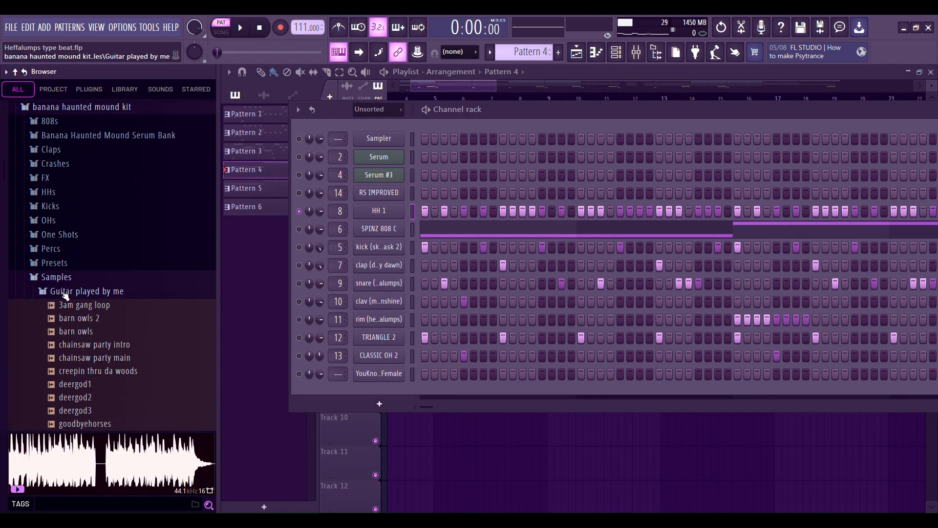
{"action": "scroll", "coordinate": [63, 278], "scroll_direction": "up", "scroll_amount": 10}
{"action": "left_click", "coordinate": [53, 251]}
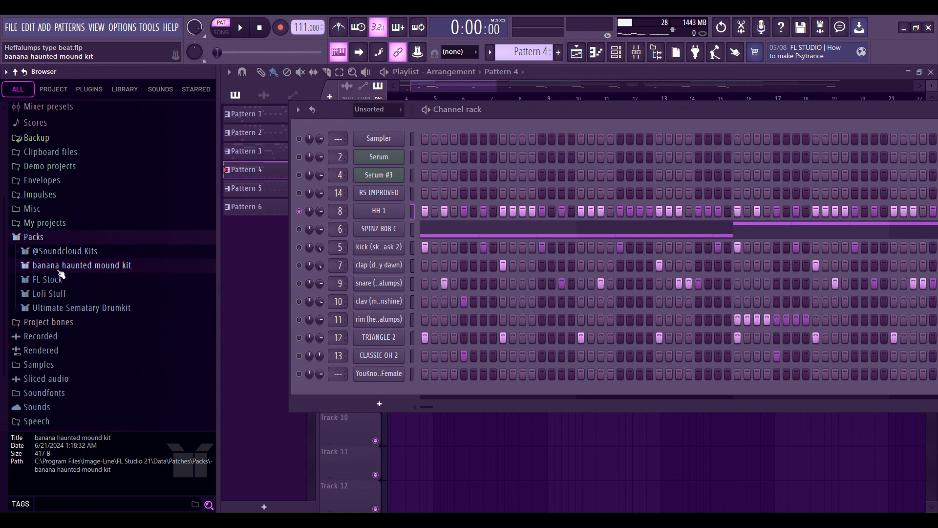
{"action": "left_click", "coordinate": [61, 266]}
{"action": "left_click", "coordinate": [71, 225]}
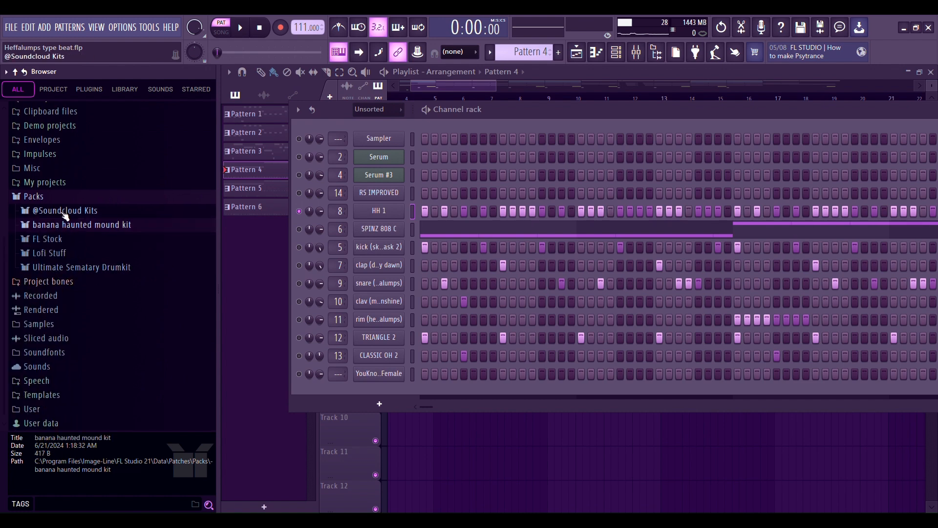
{"action": "key", "text": "alt+F8"}
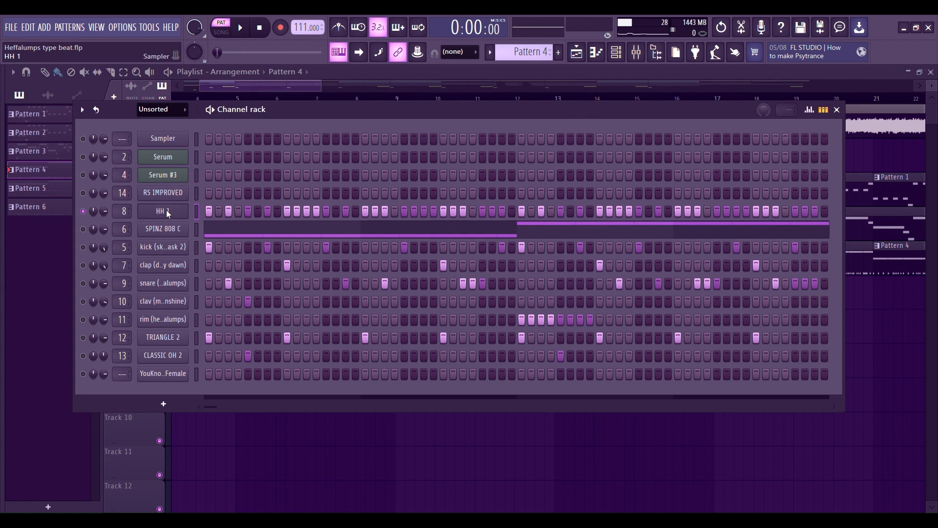
Play the soloed HH 1 hi-hat notes of Pattern 4 in the piano roll
{"action": "key", "text": "F7"}
{"action": "key", "text": "space"}
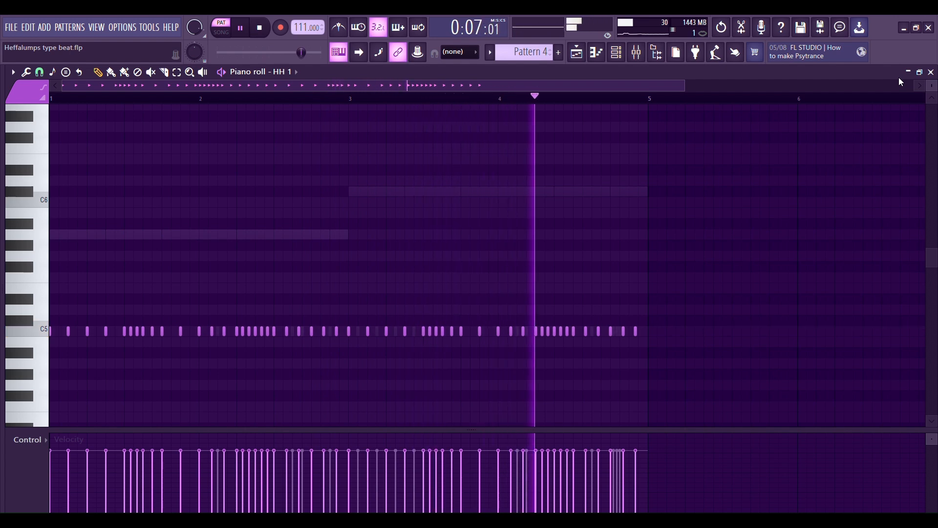
{"action": "key", "text": "space"}
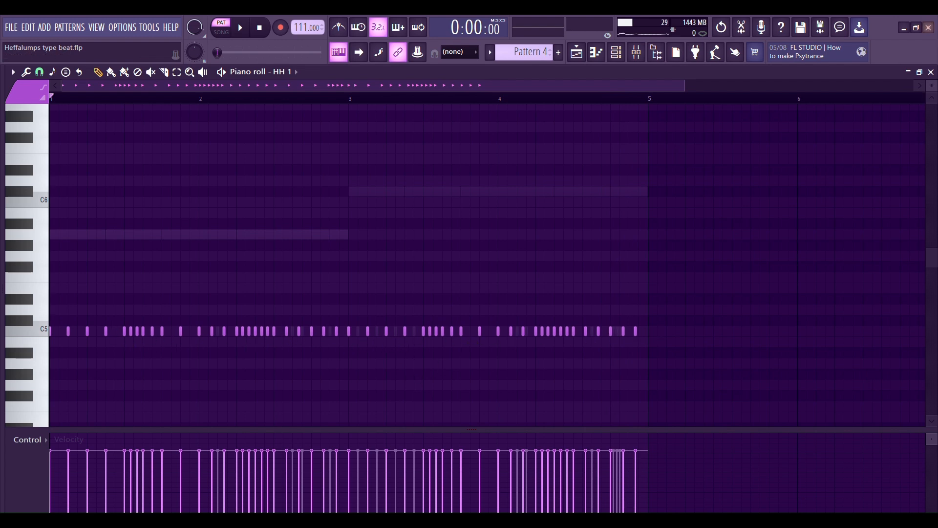
{"action": "left_click", "coordinate": [931, 73]}
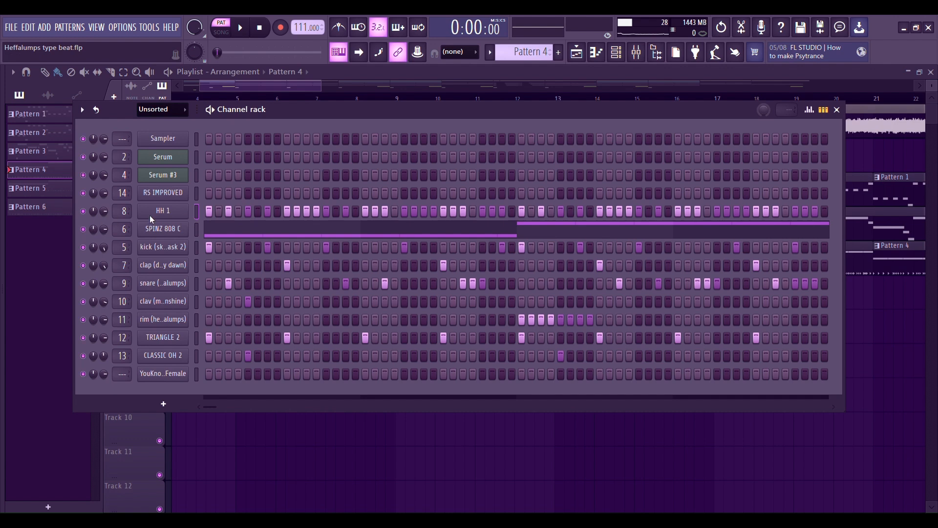
Inspect the Fruity parametric EQ 2 curve on mixer Insert 8 while playing Pattern 4
{"action": "left_click", "coordinate": [638, 53]}
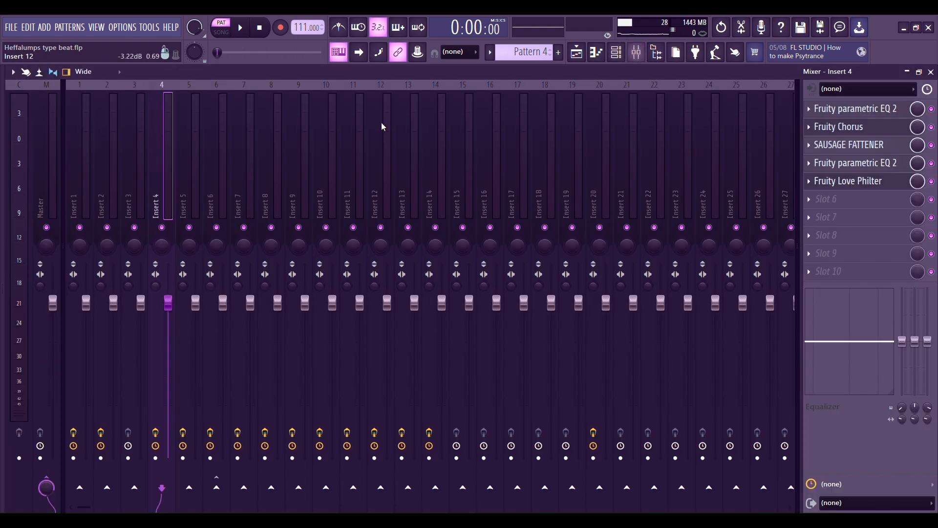
{"action": "left_click", "coordinate": [274, 115]}
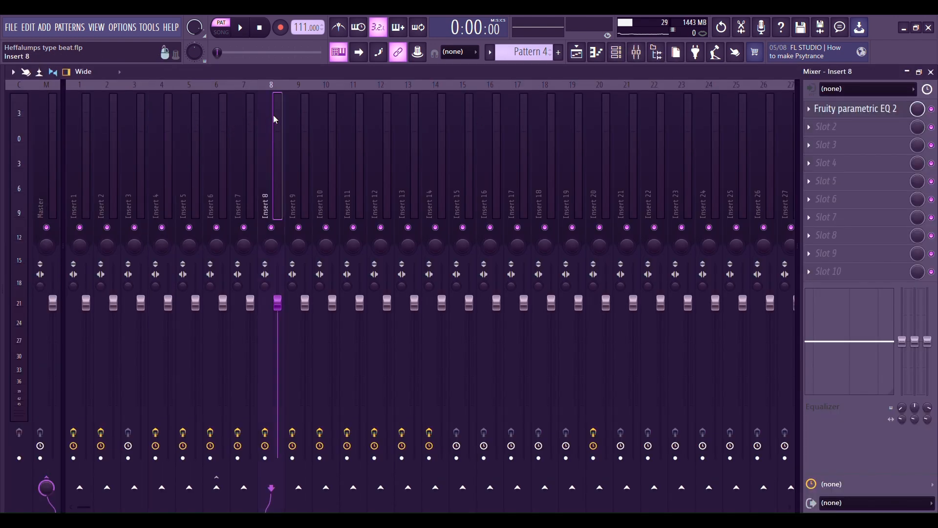
{"action": "left_click", "coordinate": [845, 110]}
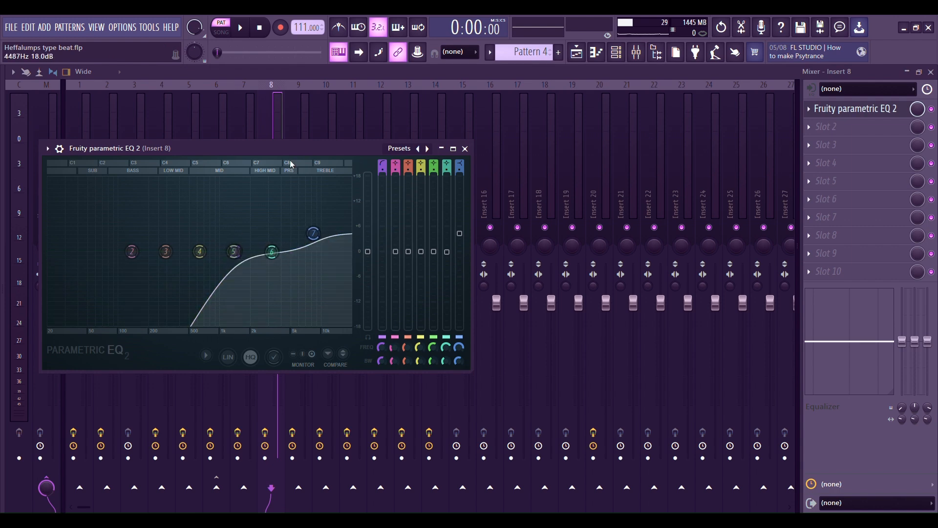
{"action": "key", "text": "space"}
{"action": "key", "text": "space"}
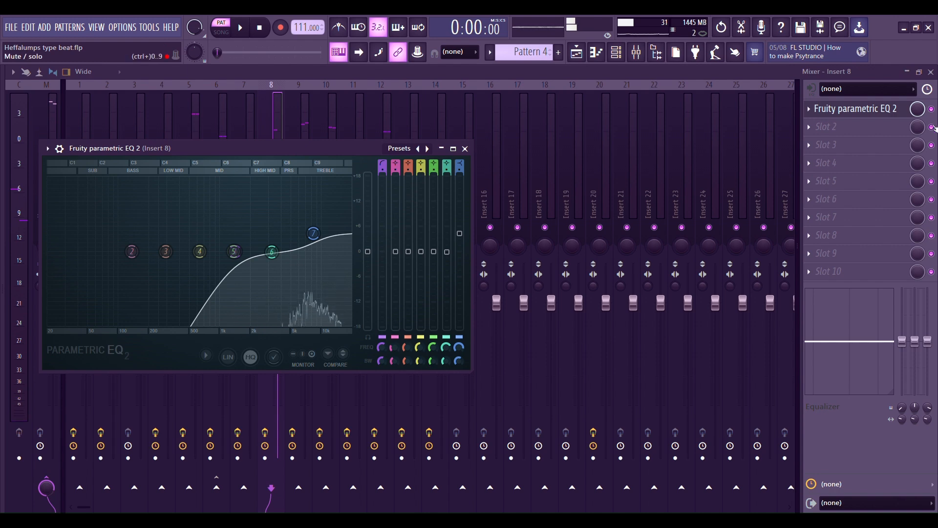
{"action": "left_click", "coordinate": [931, 72]}
{"action": "left_click", "coordinate": [386, 131]}
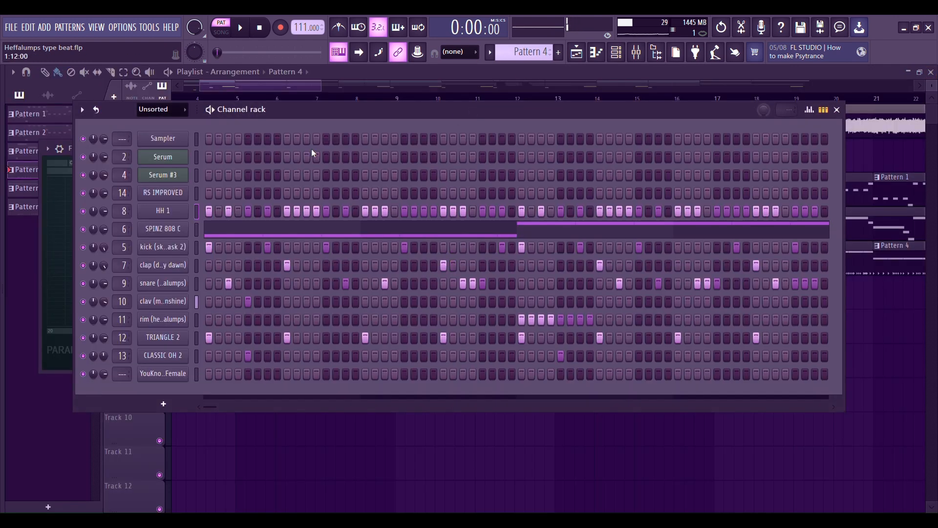
Examine the SPINZ 808 C notes in the piano roll and listen to the 808 on its own
{"action": "left_click", "coordinate": [205, 231]}
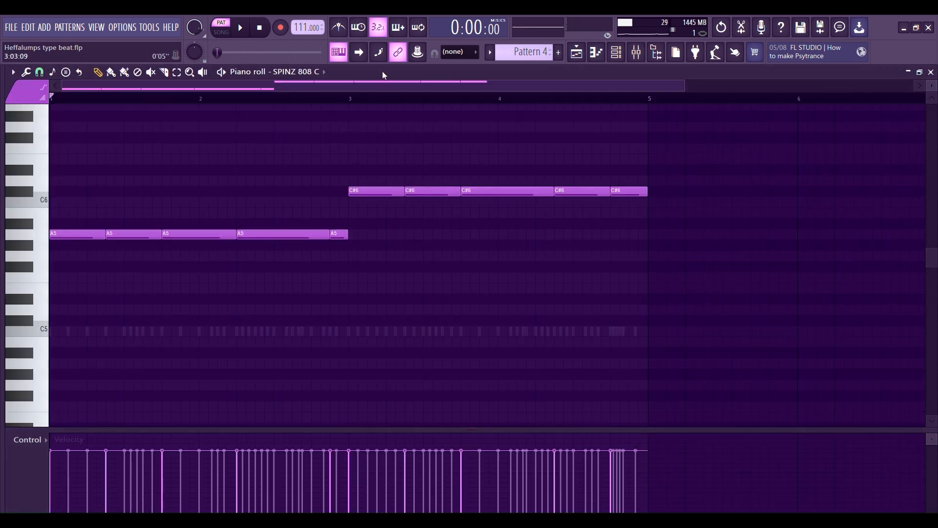
{"action": "scroll", "coordinate": [314, 197], "scroll_direction": "up", "scroll_amount": 4}
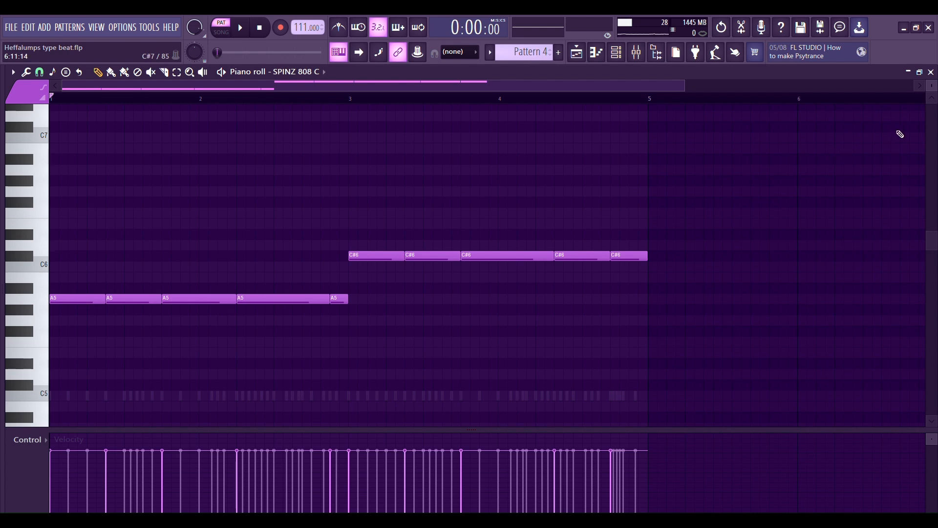
{"action": "left_click", "coordinate": [931, 72]}
{"action": "key", "text": "space"}
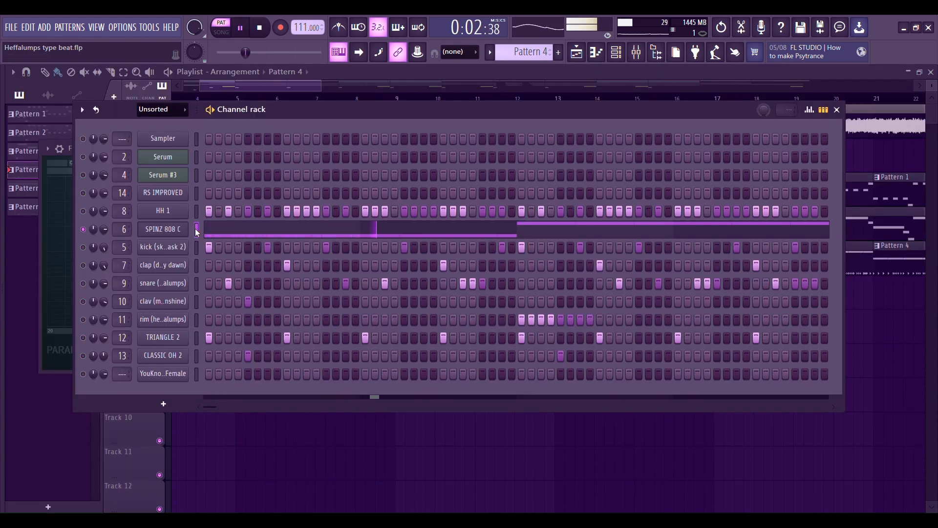
{"action": "left_click", "coordinate": [234, 229]}
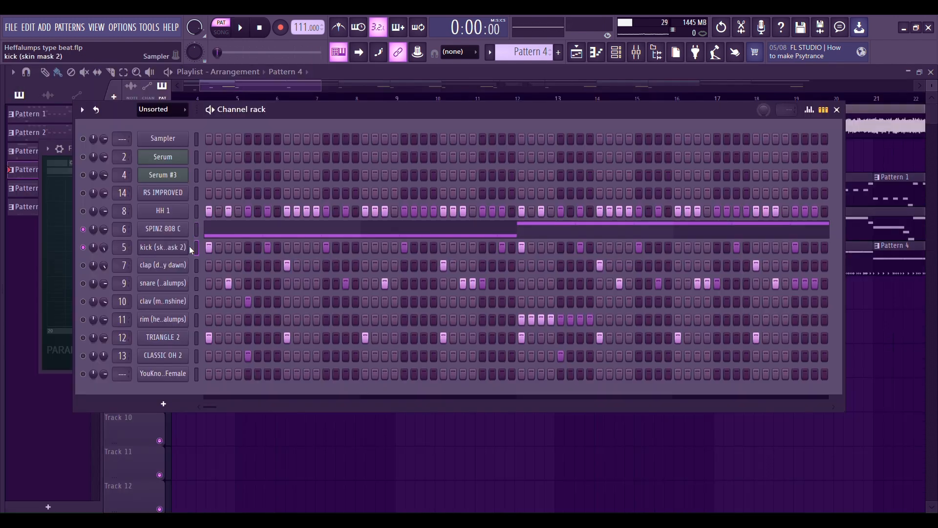
Open the kick (skin mask 2) notes in the piano roll and play the kick together with the SPINZ 808 C
{"action": "key", "text": "F7"}
{"action": "key", "text": "space"}
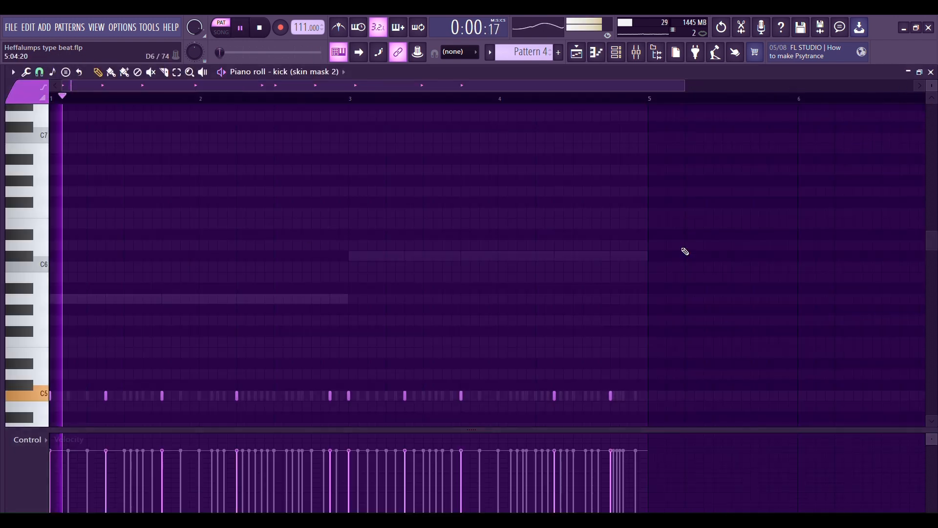
{"action": "scroll", "coordinate": [620, 293], "scroll_direction": "down", "scroll_amount": 3}
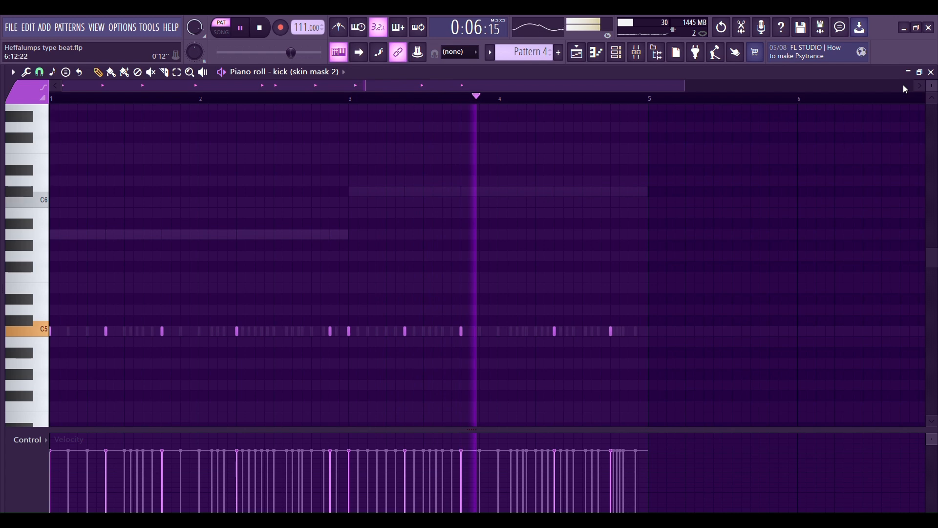
{"action": "key", "text": "space"}
{"action": "left_click", "coordinate": [931, 72]}
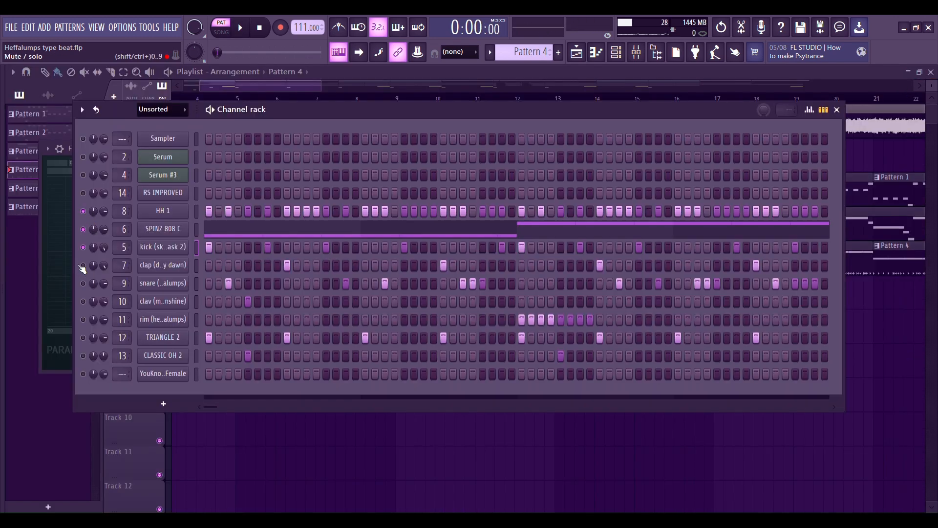
Unmute the clap channel and listen to it with HH 1, the SPINZ 808 C and the kick
{"action": "key", "text": "space"}
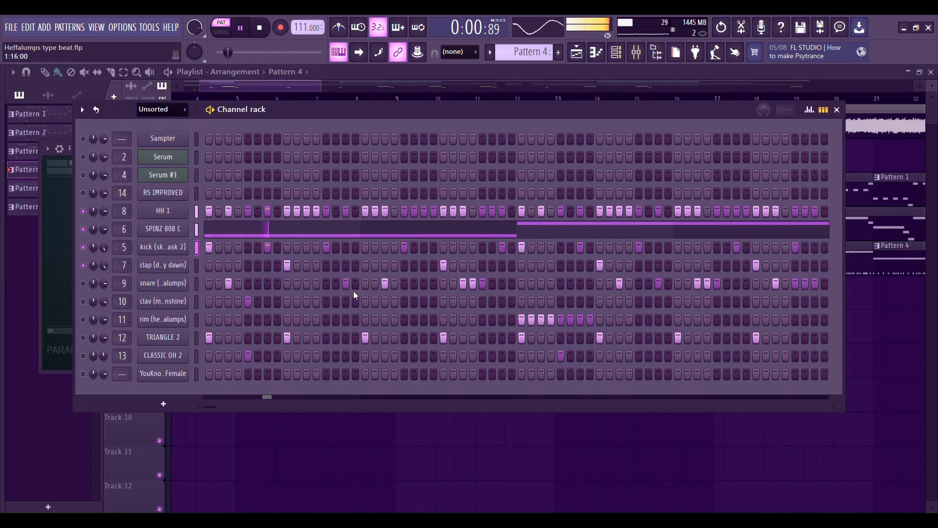
{"action": "right_click", "coordinate": [183, 265]}
{"action": "left_click", "coordinate": [223, 269]}
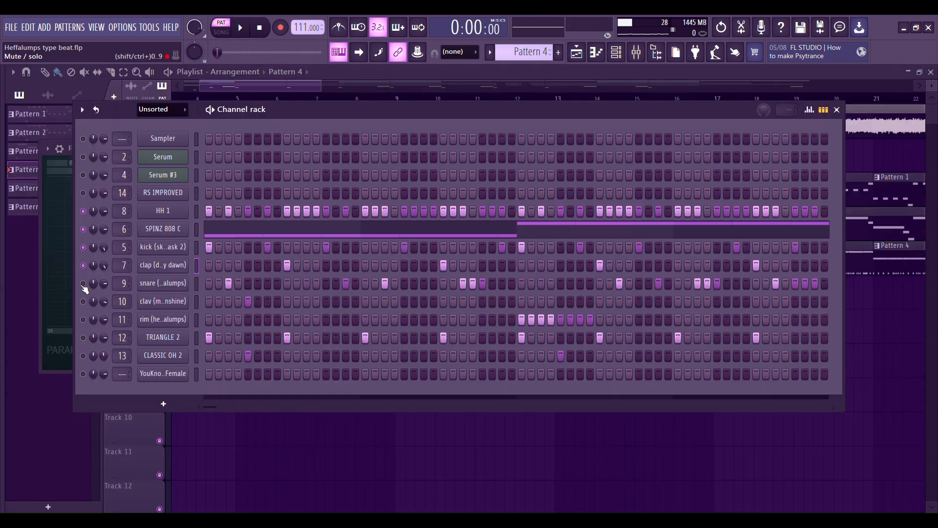
Unmute the snare (heffalumps) channel and examine its notes across Pattern 4 in the piano roll
{"action": "left_click", "coordinate": [149, 289]}
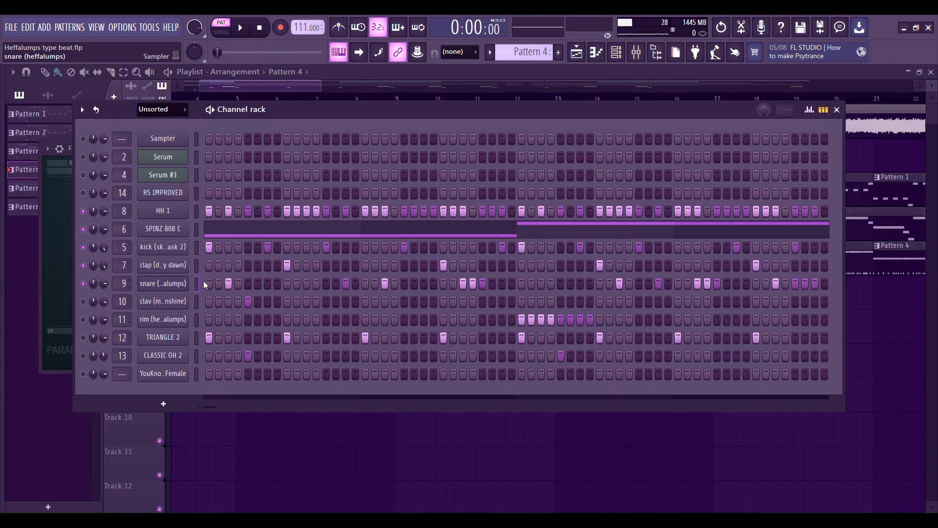
{"action": "key", "text": "F7"}
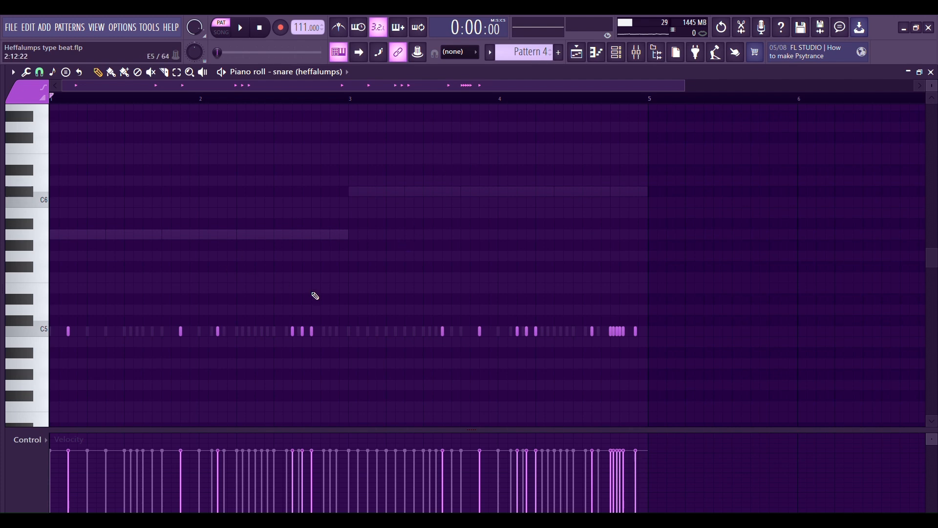
{"action": "scroll", "coordinate": [456, 308], "scroll_direction": "up", "scroll_amount": 2}
{"action": "scroll", "coordinate": [434, 302], "scroll_direction": "down", "scroll_amount": 3}
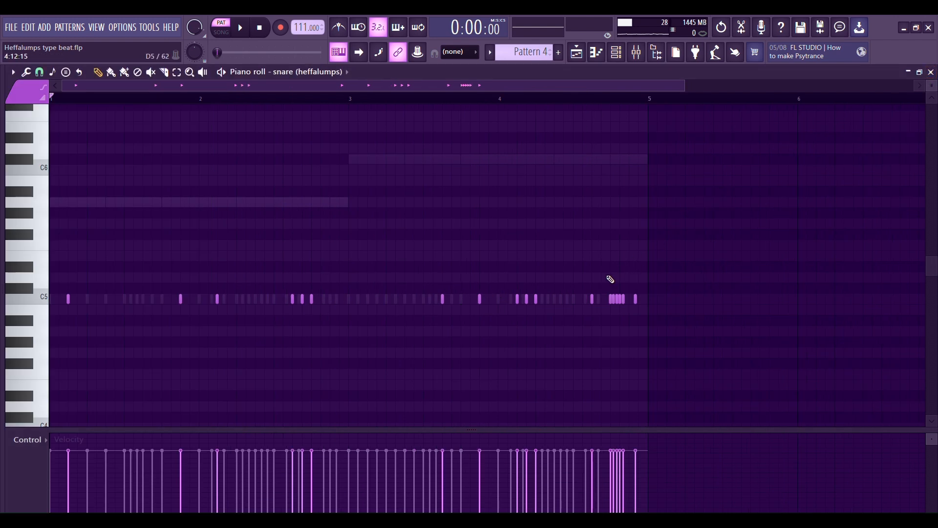
Undo the last three edits in the snare's piano roll and play the snare roll at the end of bar 4
{"action": "key", "text": "ctrl+z"}
{"action": "key", "text": "ctrl+z"}
{"action": "key", "text": "ctrl+z"}
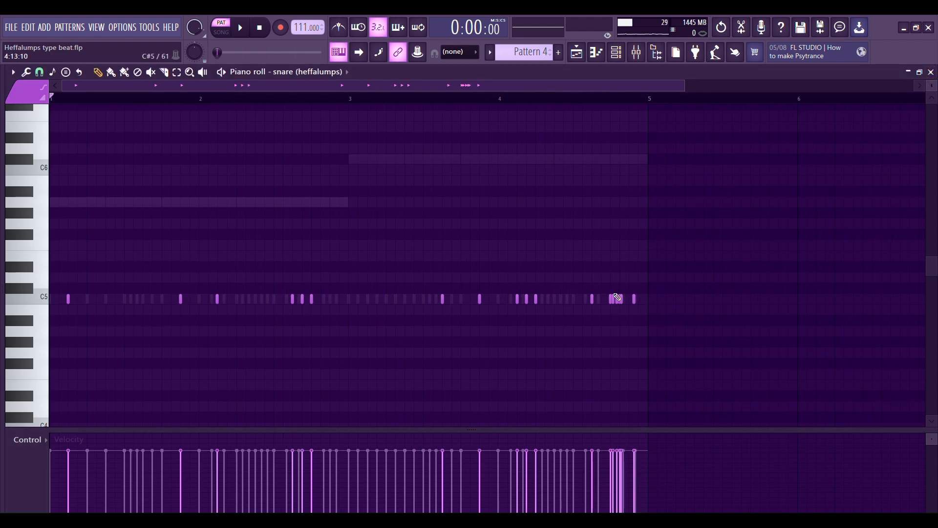
{"action": "left_click", "coordinate": [602, 104]}
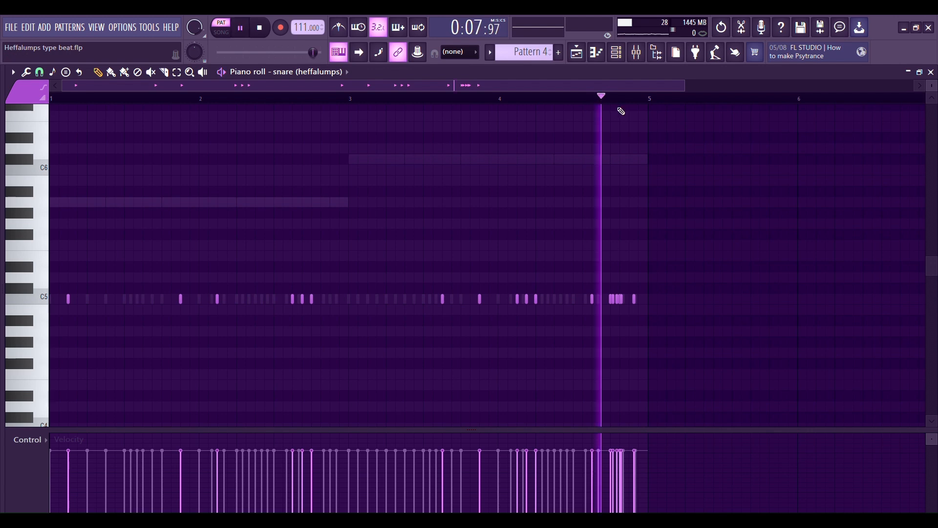
{"action": "key", "text": "space"}
{"action": "key", "text": "space"}
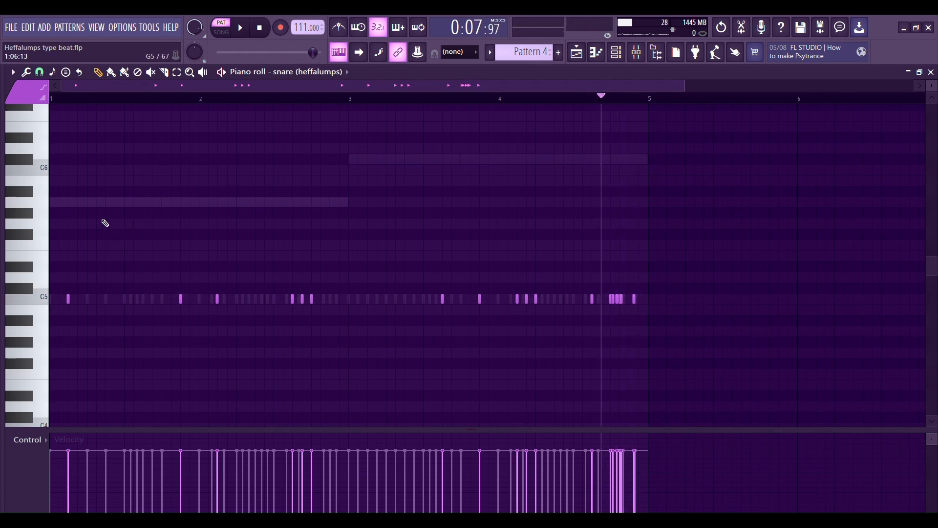
{"action": "left_click", "coordinate": [932, 73]}
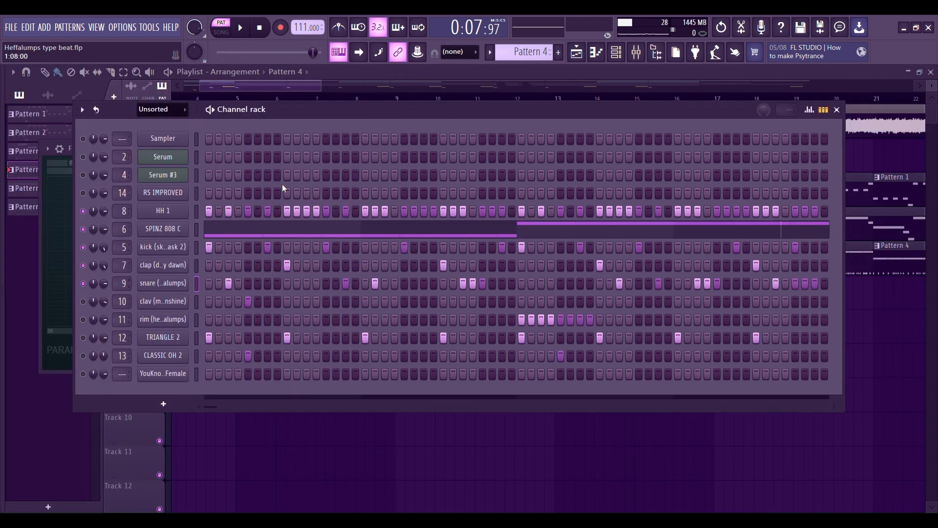
Inspect the snare's effects on mixer Insert 9: Fruity parametric EQ 2, Fruity Fast Dist and the second Fruity parametric EQ 2
{"action": "left_click", "coordinate": [637, 52]}
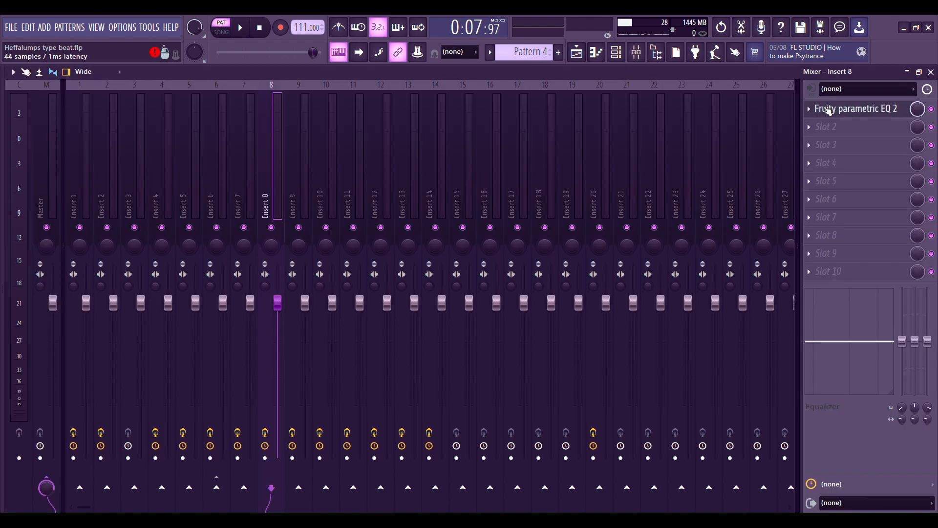
{"action": "left_click", "coordinate": [299, 122]}
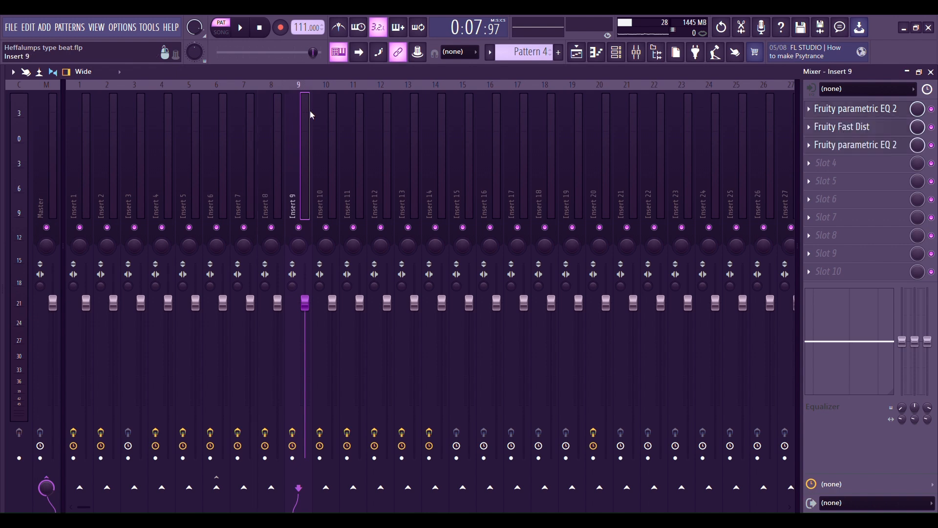
{"action": "left_click", "coordinate": [870, 109]}
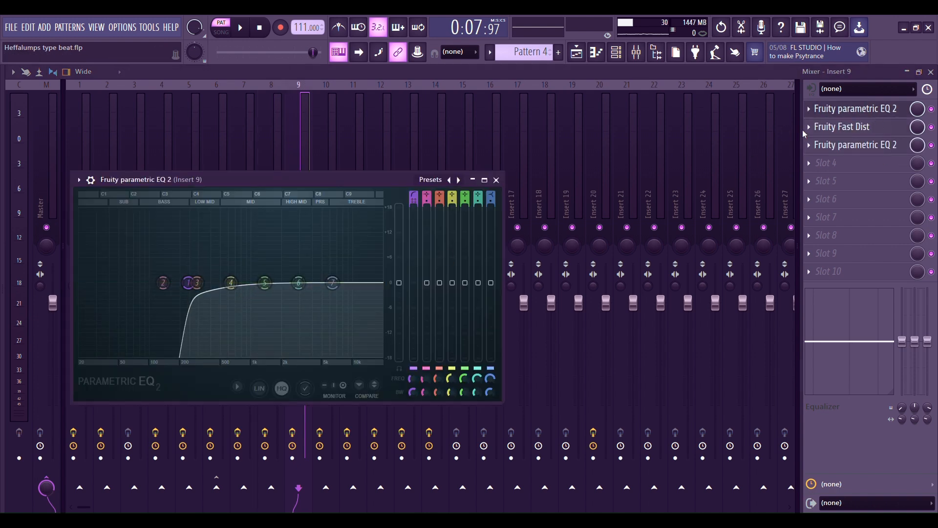
{"action": "left_click", "coordinate": [837, 129]}
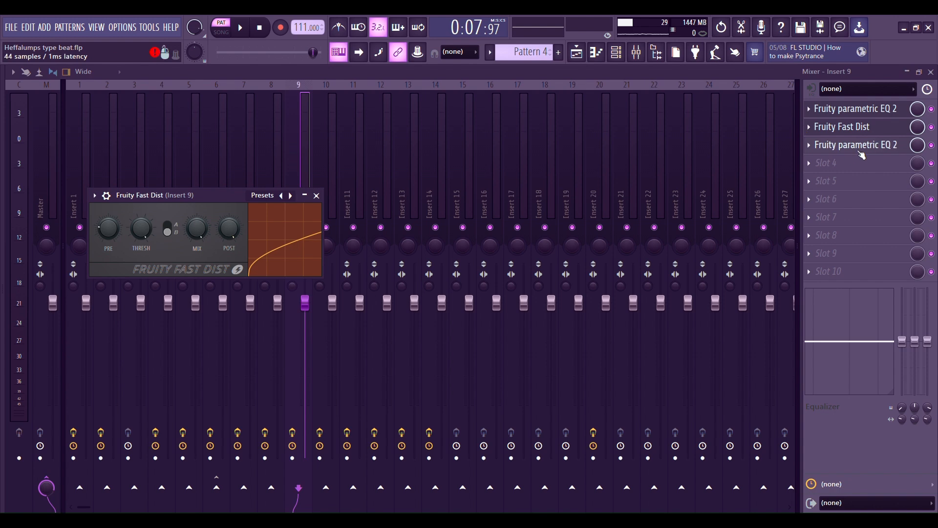
{"action": "left_click", "coordinate": [861, 147]}
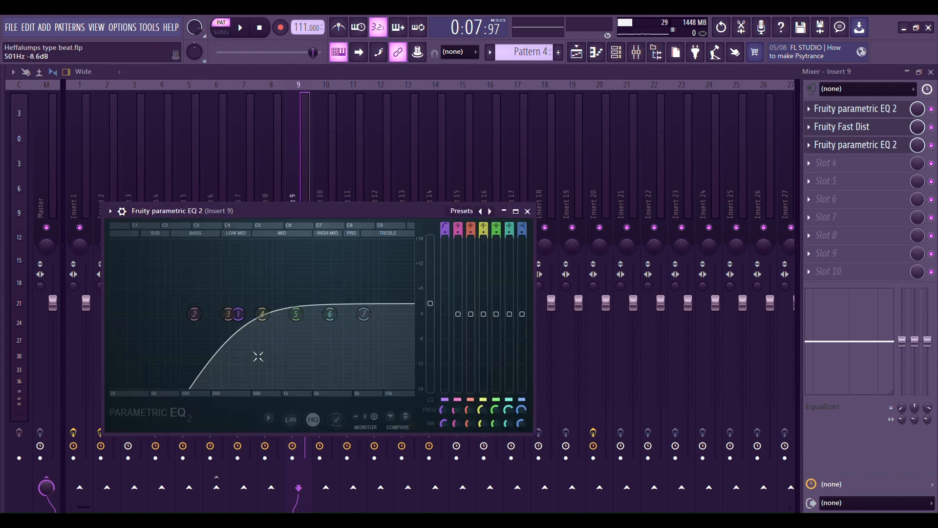
{"action": "left_click", "coordinate": [529, 211]}
{"action": "left_click", "coordinate": [931, 71]}
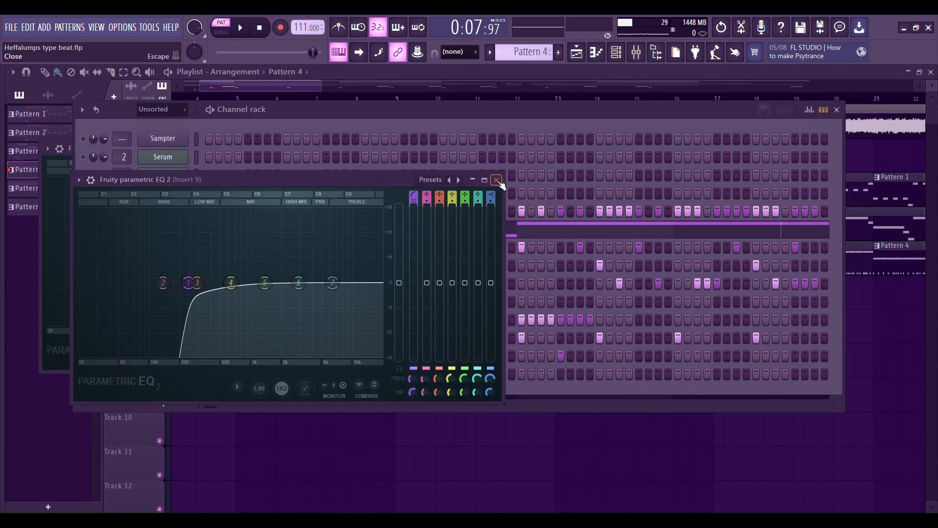
Close the snare's EQ and mixer windows and listen to Pattern 4 with the snare (heffalumps) included
{"action": "left_click", "coordinate": [498, 180]}
{"action": "left_click", "coordinate": [317, 195]}
{"action": "left_click", "coordinate": [329, 109]}
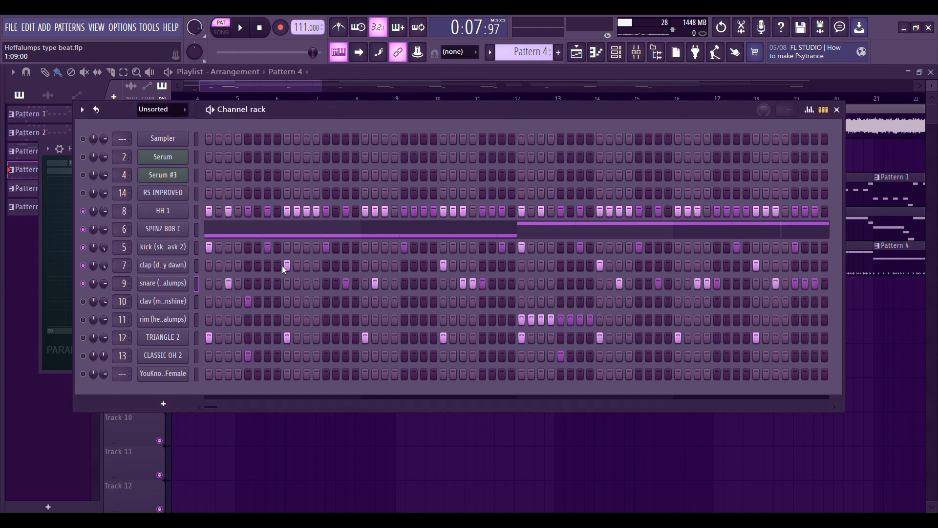
{"action": "key", "text": "space"}
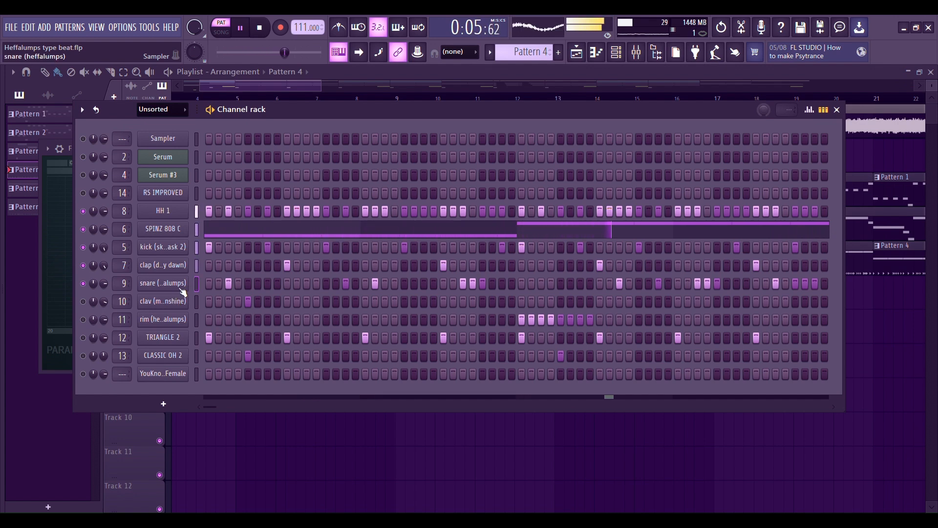
{"action": "key", "text": "space"}
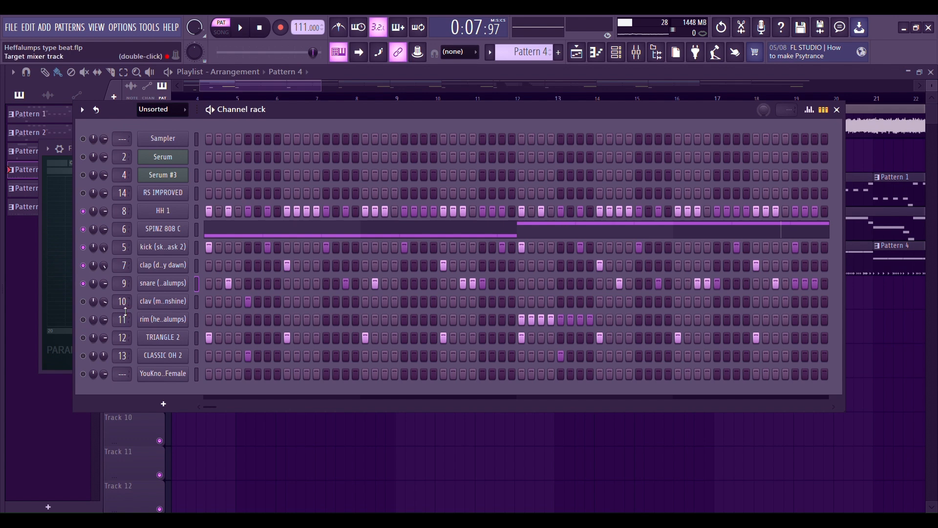
Unmute the clav (moonshine) channel and play its single note in bar 1 from its piano roll
{"action": "right_click", "coordinate": [164, 304]}
{"action": "left_click", "coordinate": [199, 305]}
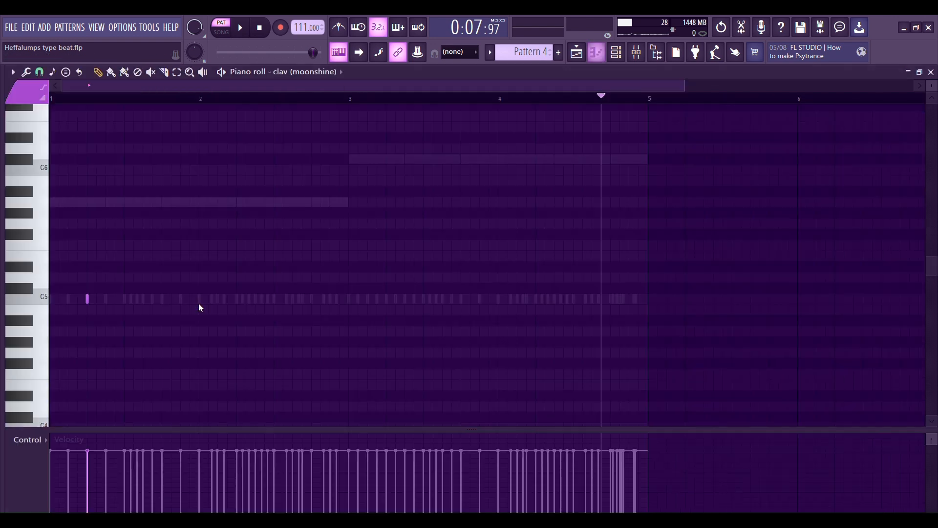
{"action": "left_click_drag", "start_coordinate": [689, 85], "coordinate": [432, 85]}
{"action": "left_click", "coordinate": [97, 97]}
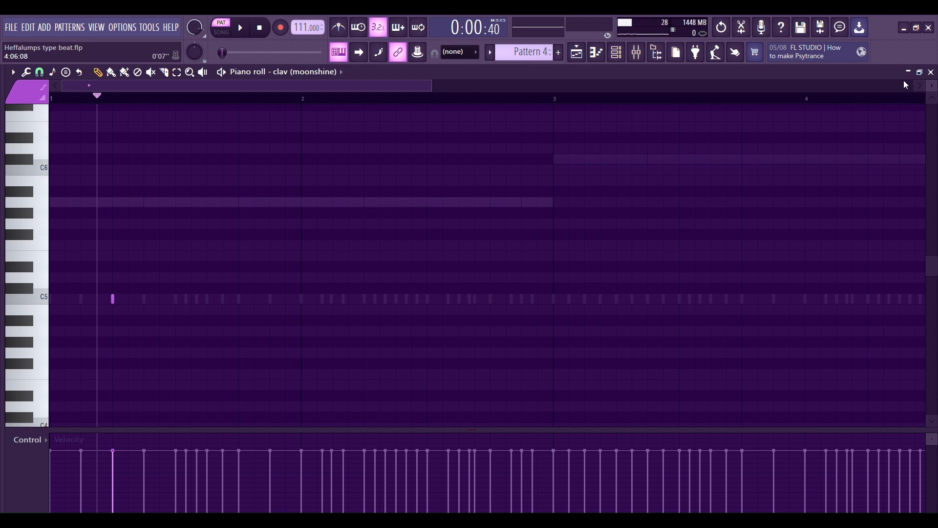
{"action": "key", "text": "space"}
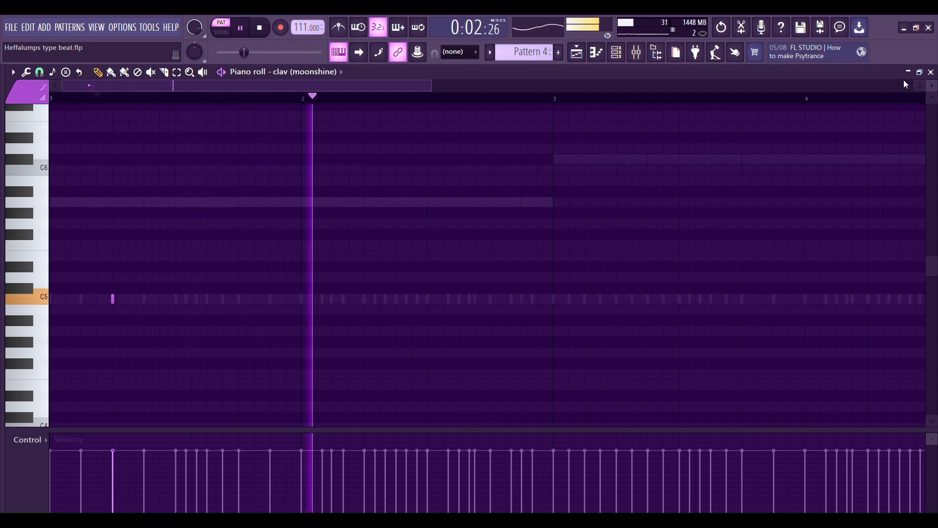
{"action": "key", "text": "space"}
{"action": "key", "text": "space"}
{"action": "key", "text": "space"}
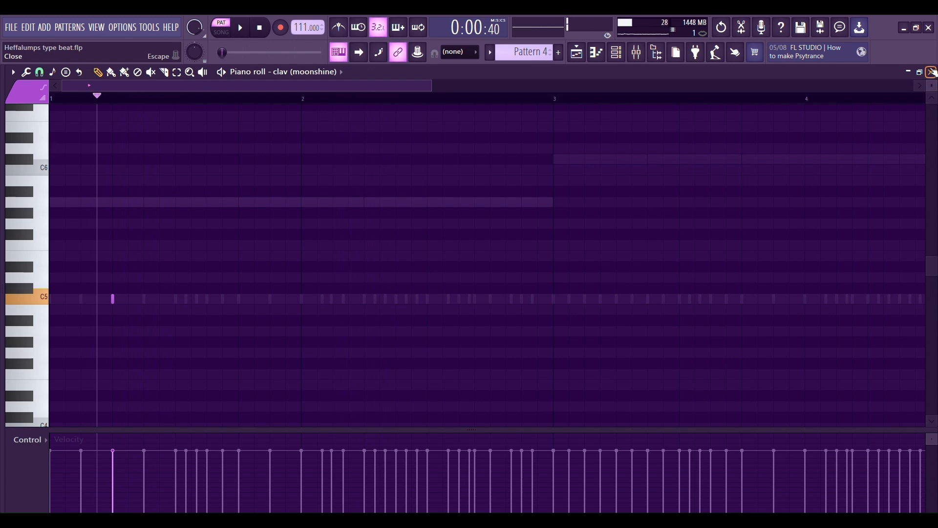
{"action": "left_click", "coordinate": [932, 73]}
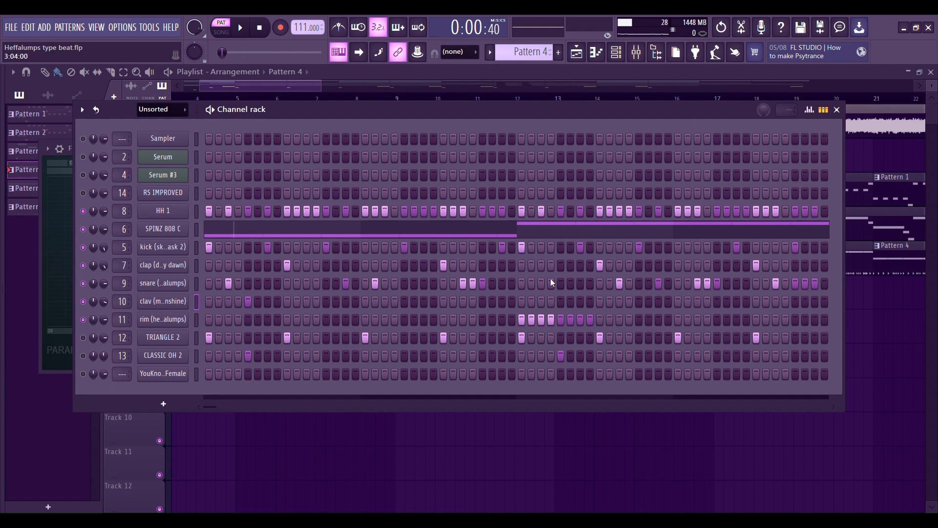
Unmute the rim (heffalumps) channel and play its run of notes from the start of bar 3 in the piano roll
{"action": "left_click", "coordinate": [197, 320]}
{"action": "key", "text": "F7"}
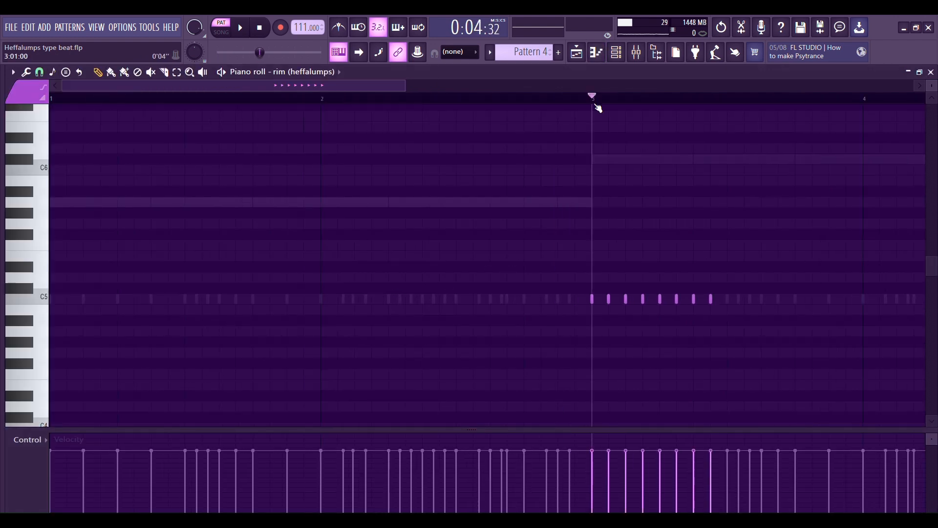
{"action": "scroll", "coordinate": [809, 196], "scroll_direction": "down", "scroll_amount": 1}
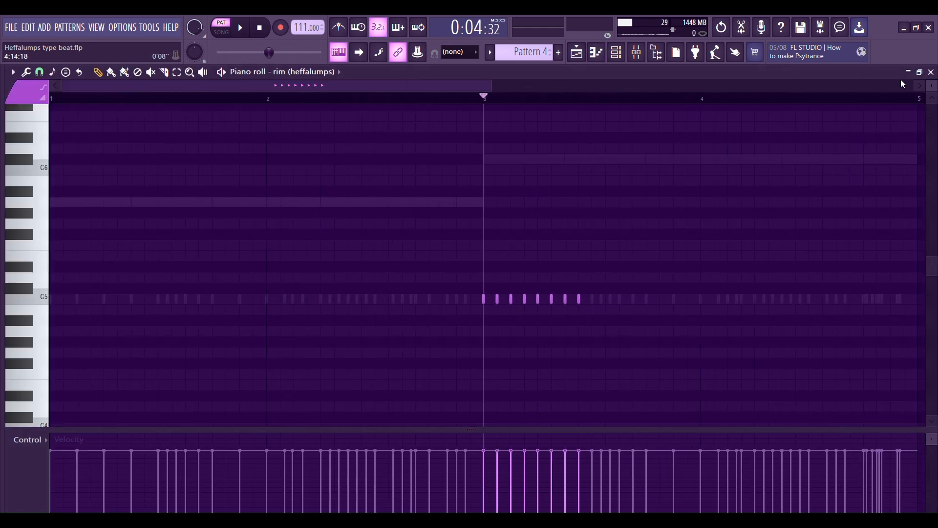
{"action": "key", "text": "space"}
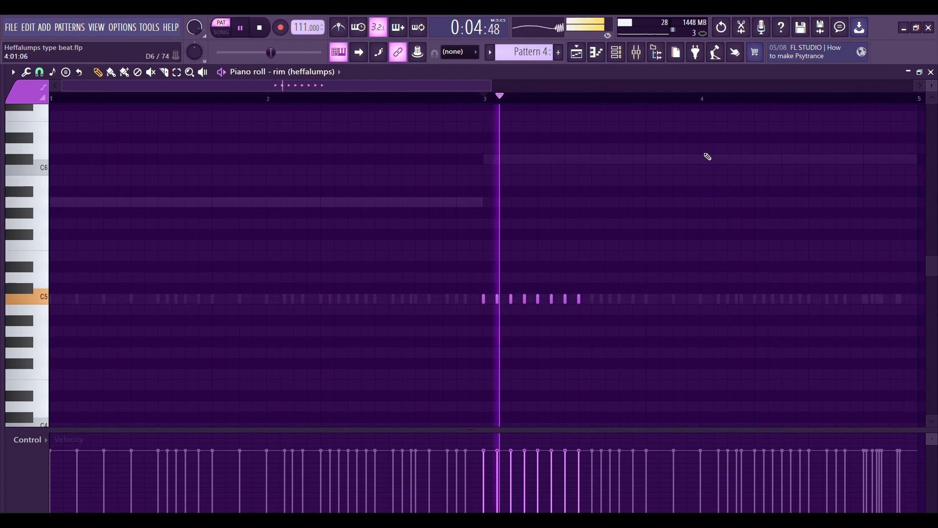
{"action": "key", "text": "space"}
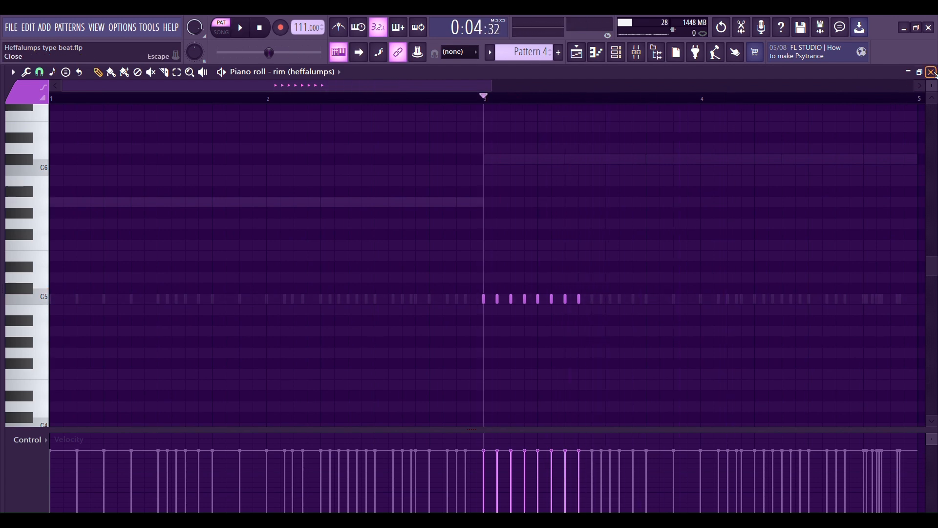
{"action": "left_click", "coordinate": [930, 72]}
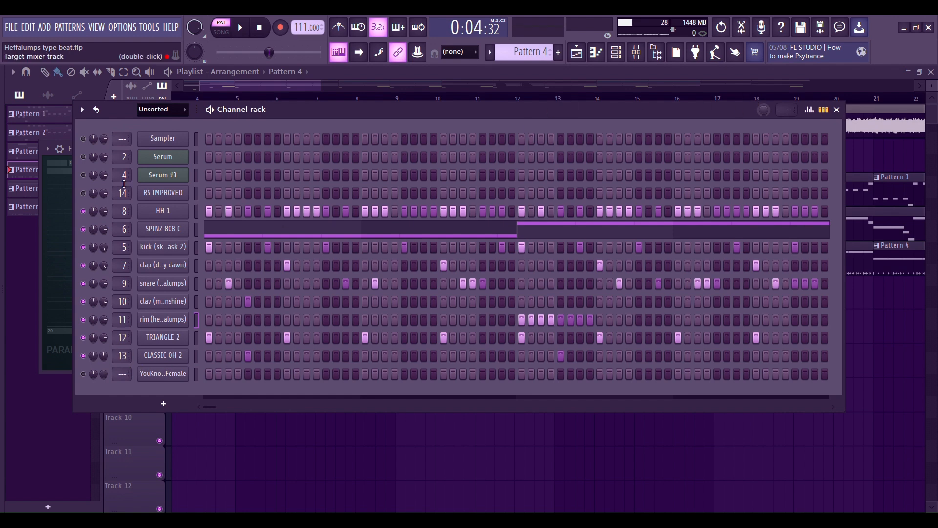
Unmute TRIANGLE 2 and CLASSIC OH 2, listen to the full Pattern 4 drums, and close the channel rack
{"action": "key", "text": "space"}
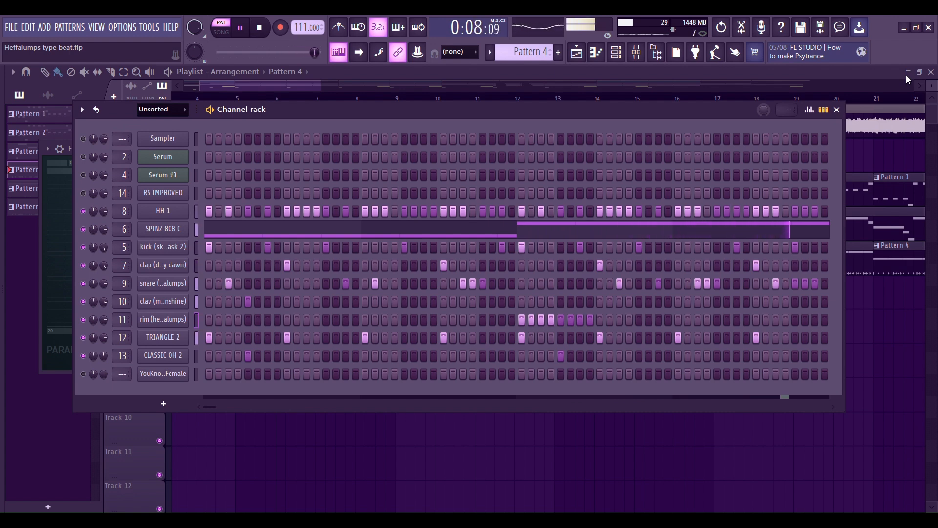
{"action": "key", "text": "space"}
{"action": "key", "text": "F6"}
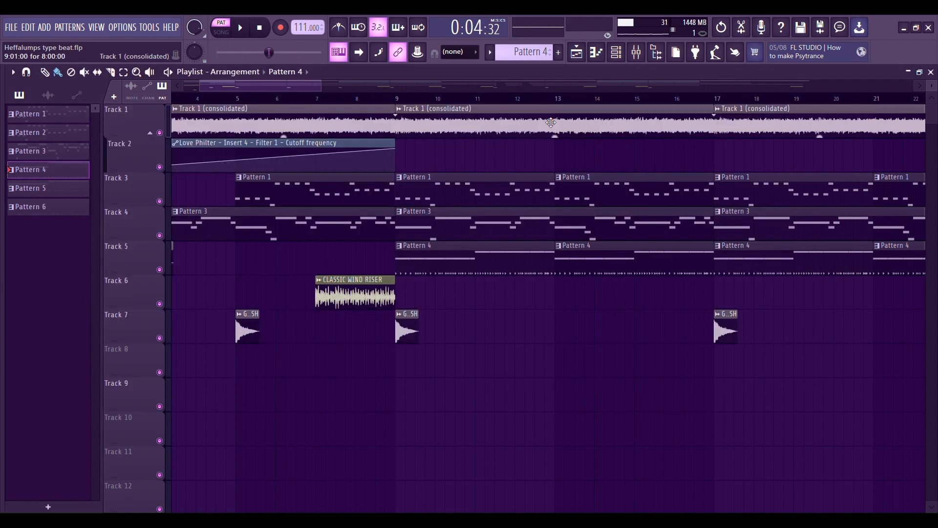
Play the full arrangement in song mode from bar 5 of the playlist
{"action": "scroll", "coordinate": [362, 267], "scroll_direction": "down", "scroll_amount": 4}
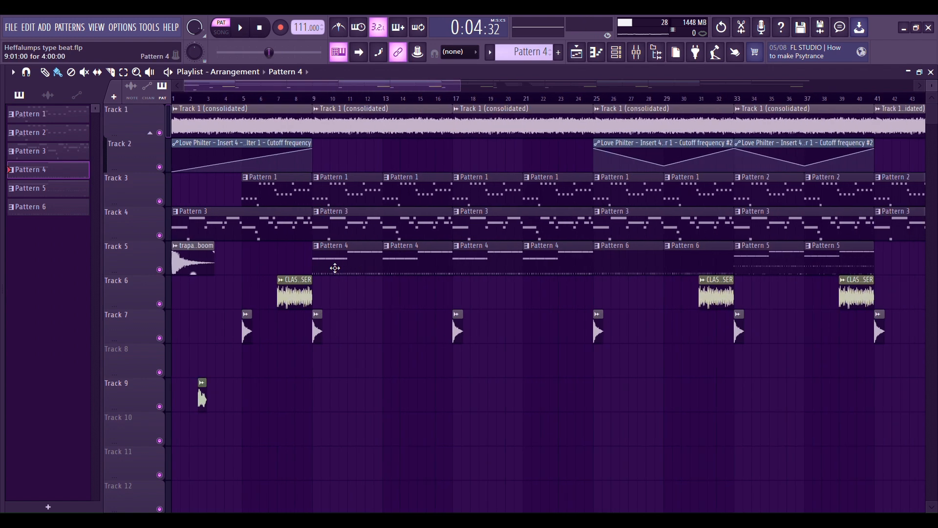
{"action": "left_click", "coordinate": [240, 99]}
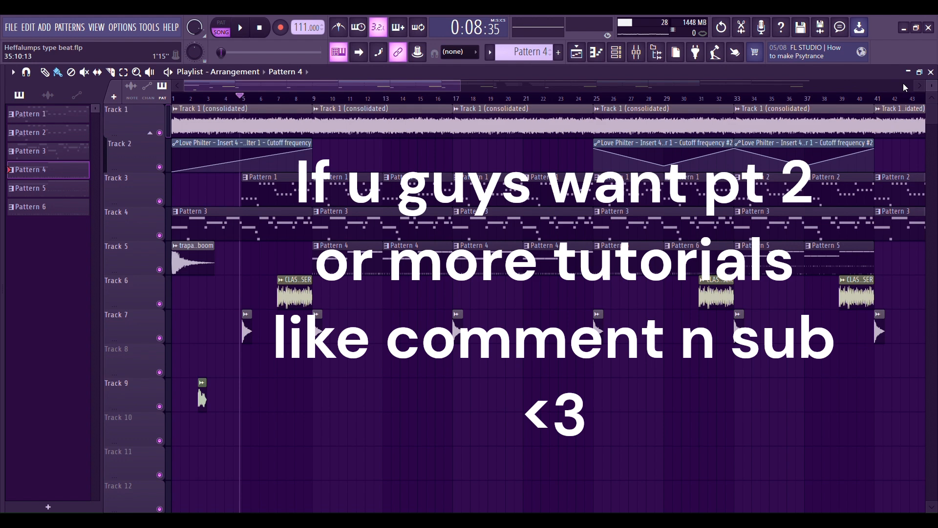
{"action": "key", "text": "space"}
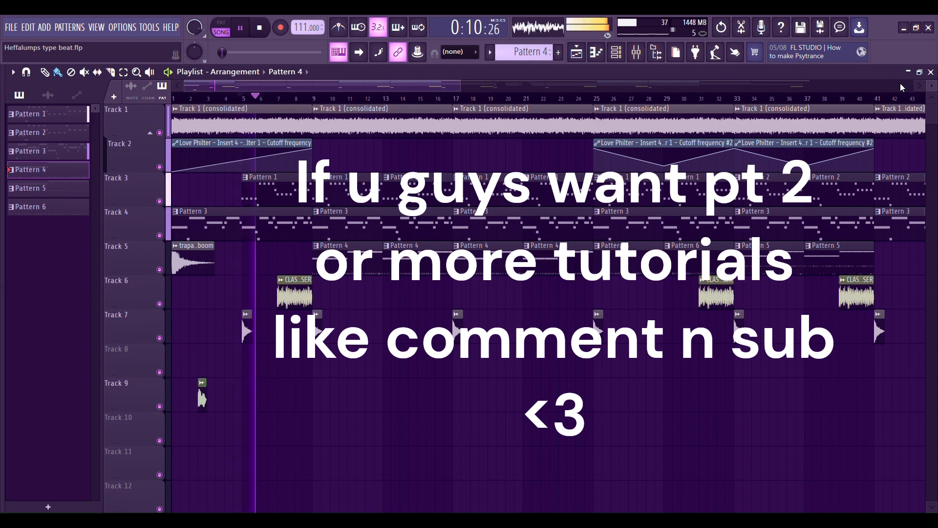